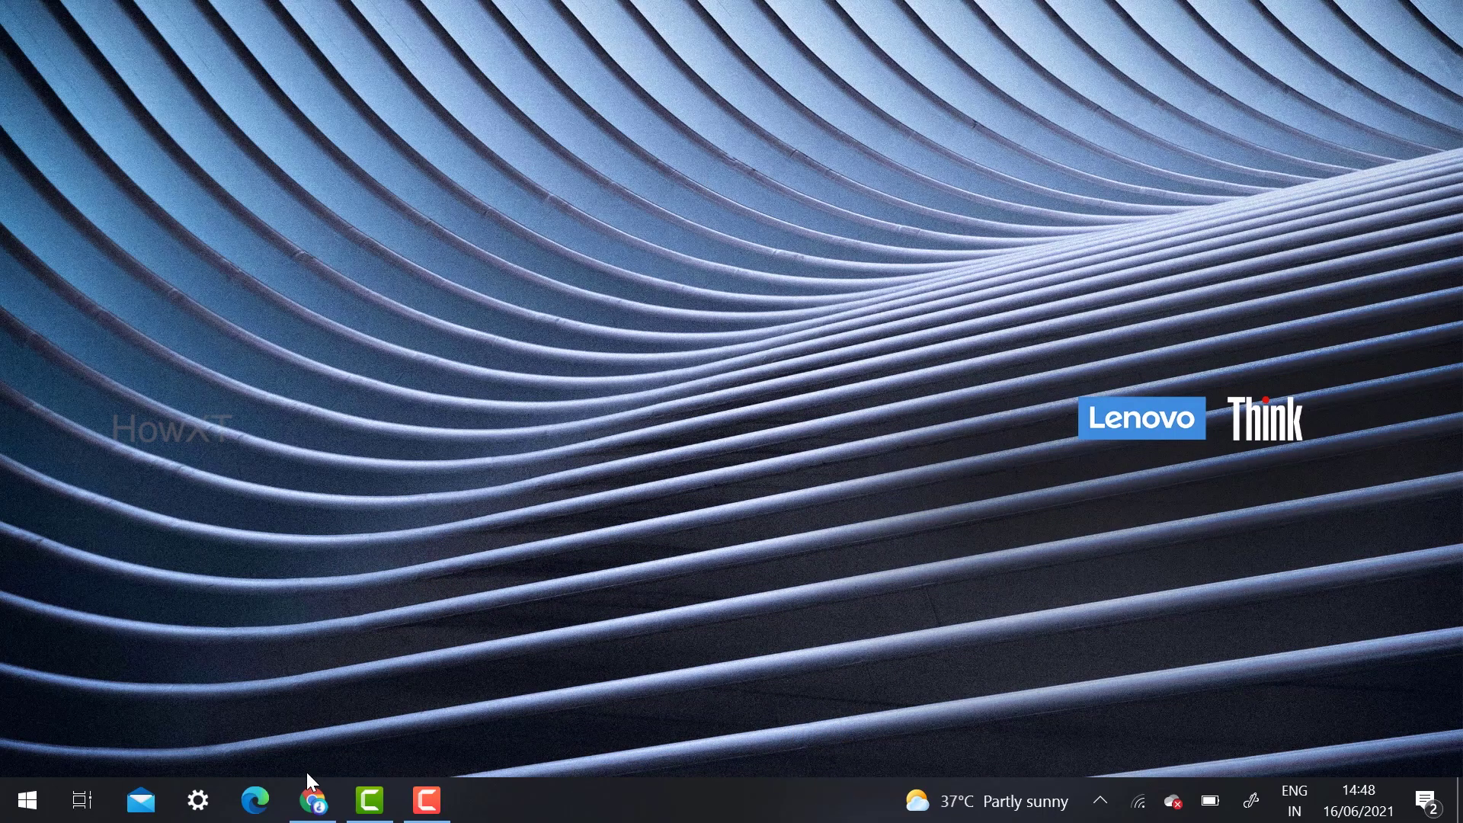
Bring Chrome back and go to YouTube Studio through the profile avatar's account menu
left_click(311, 799)
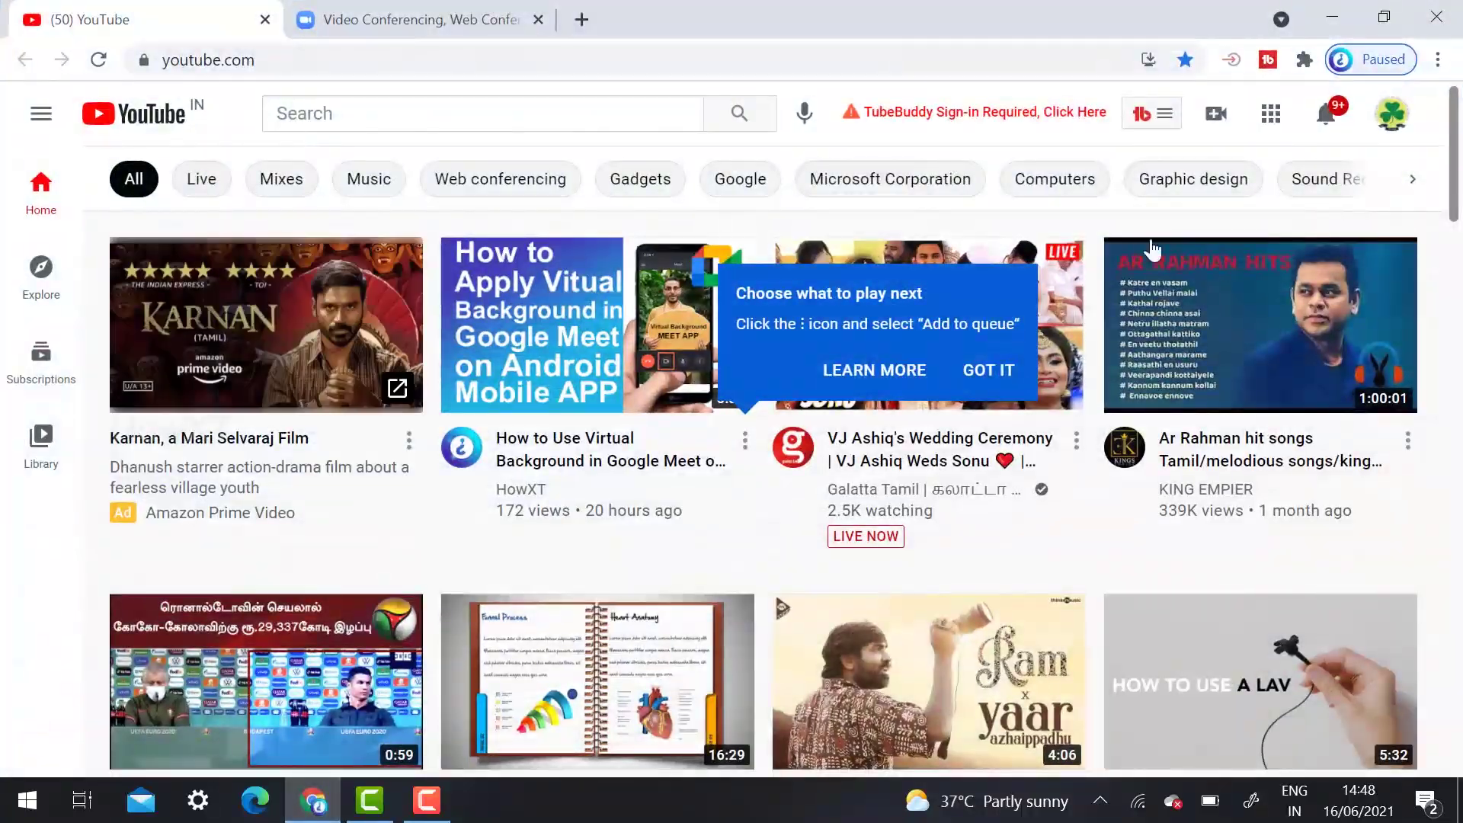
left_click(1391, 114)
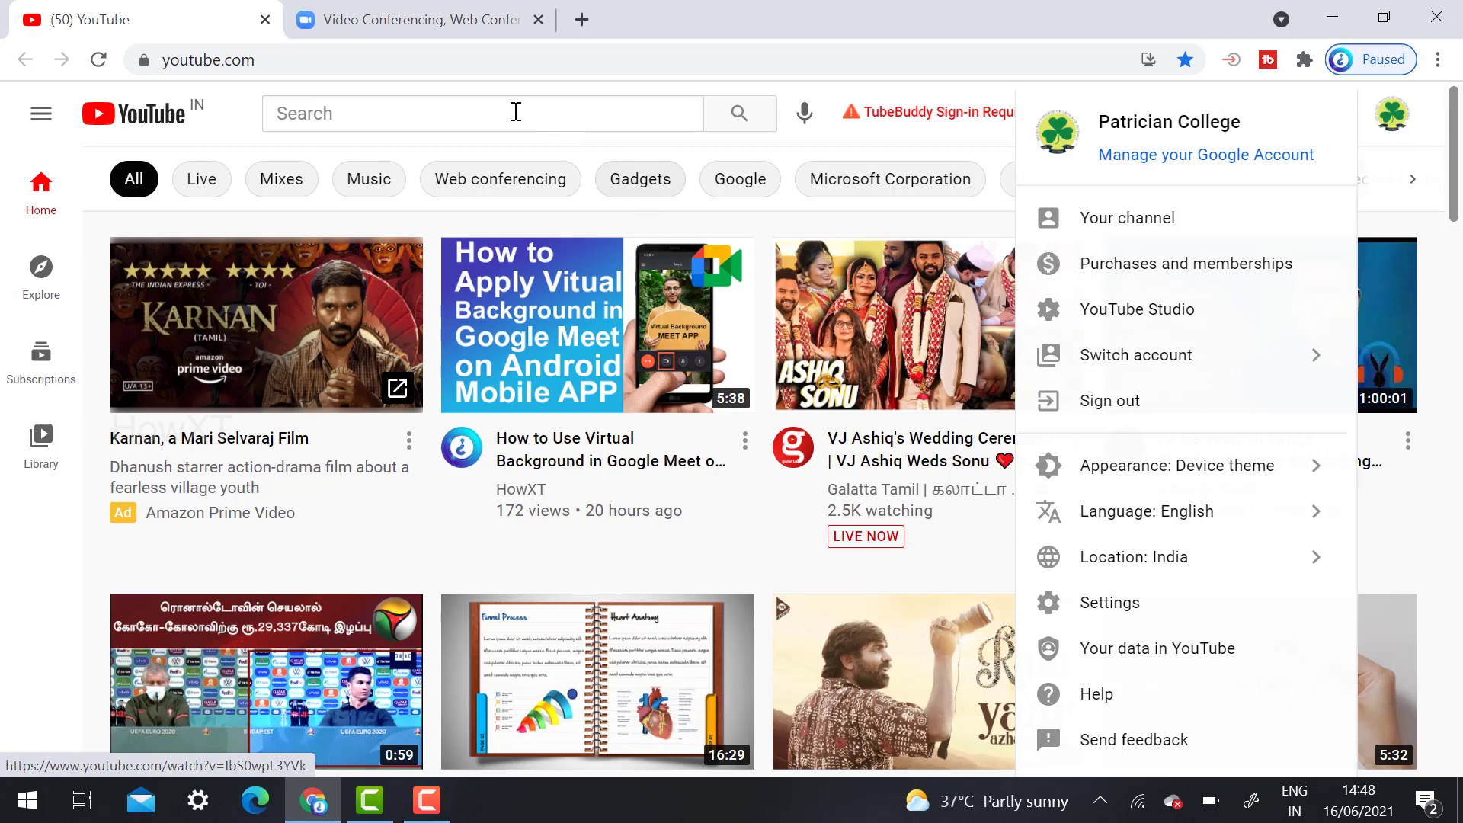
left_click(1095, 316)
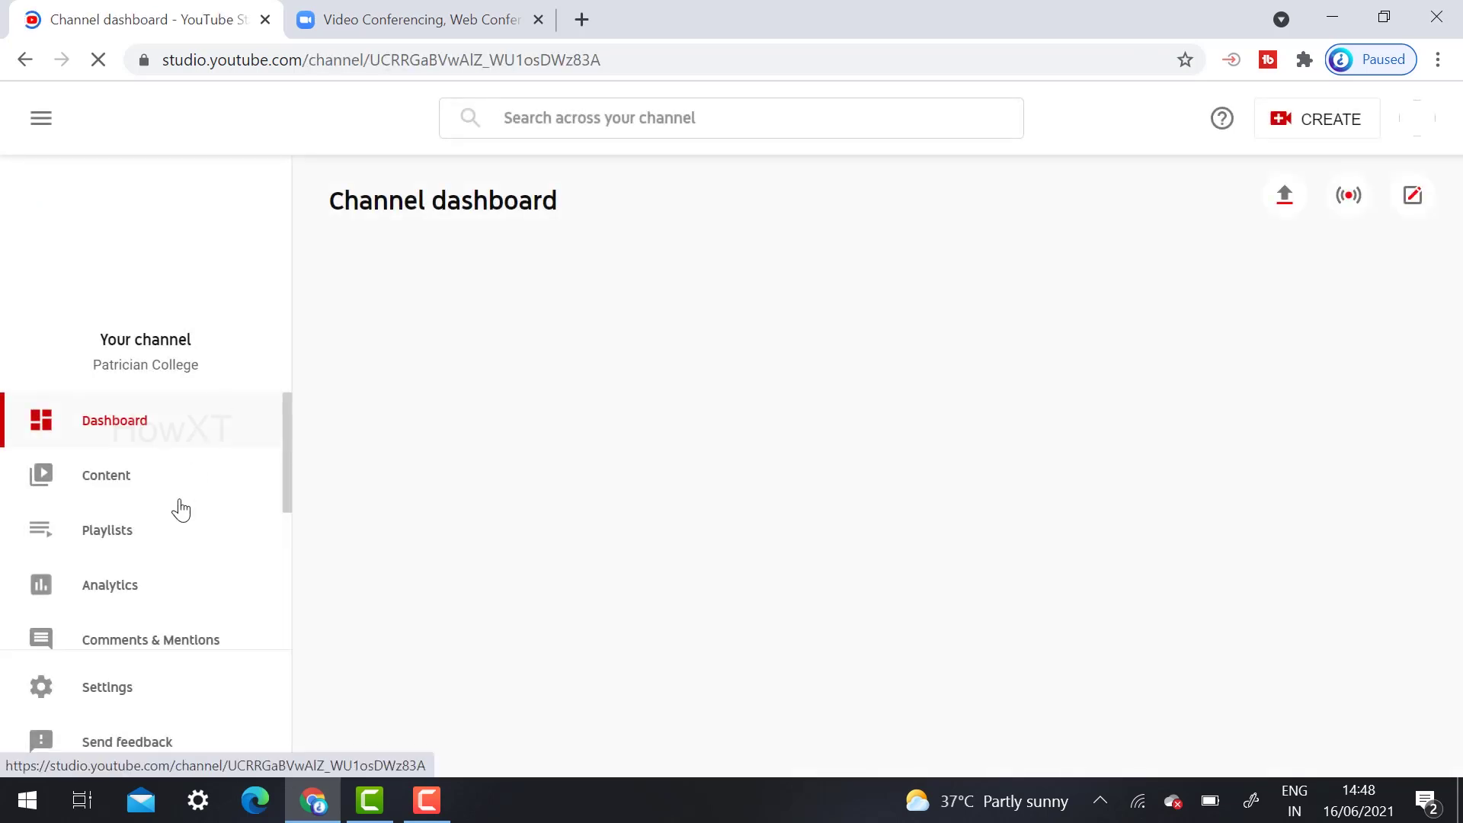
left_click(95, 690)
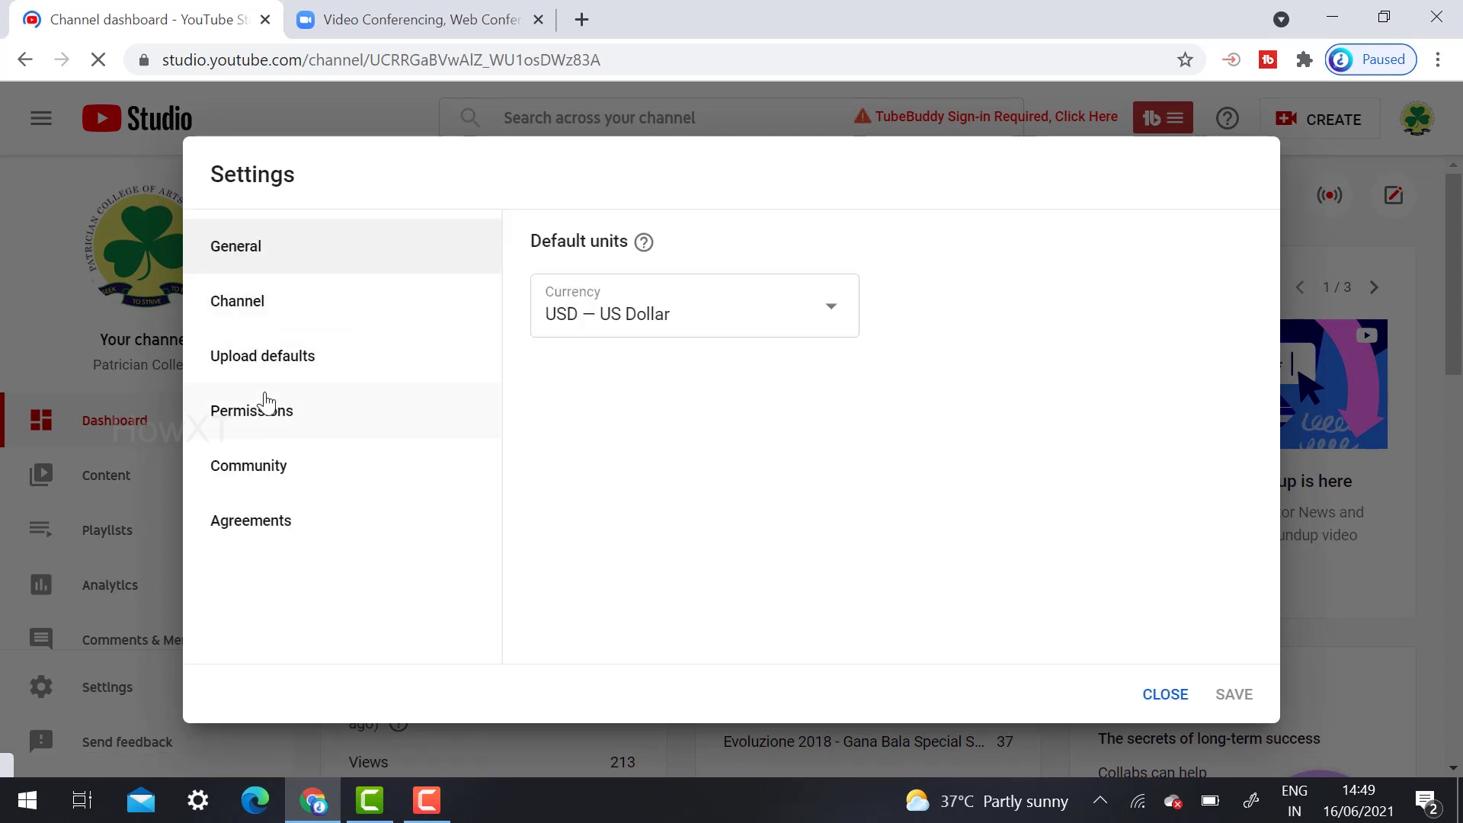
left_click(256, 427)
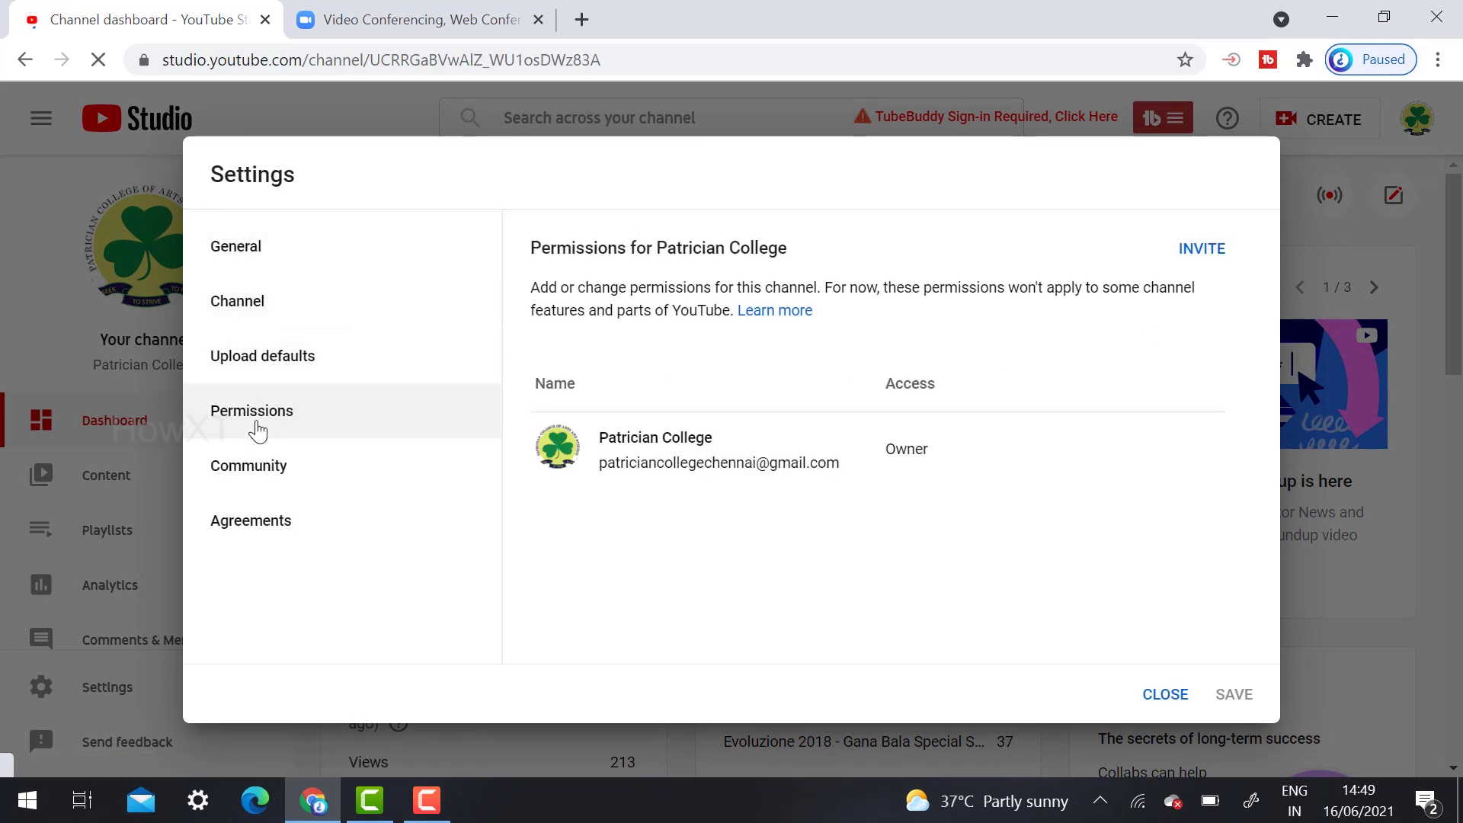
left_click(262, 372)
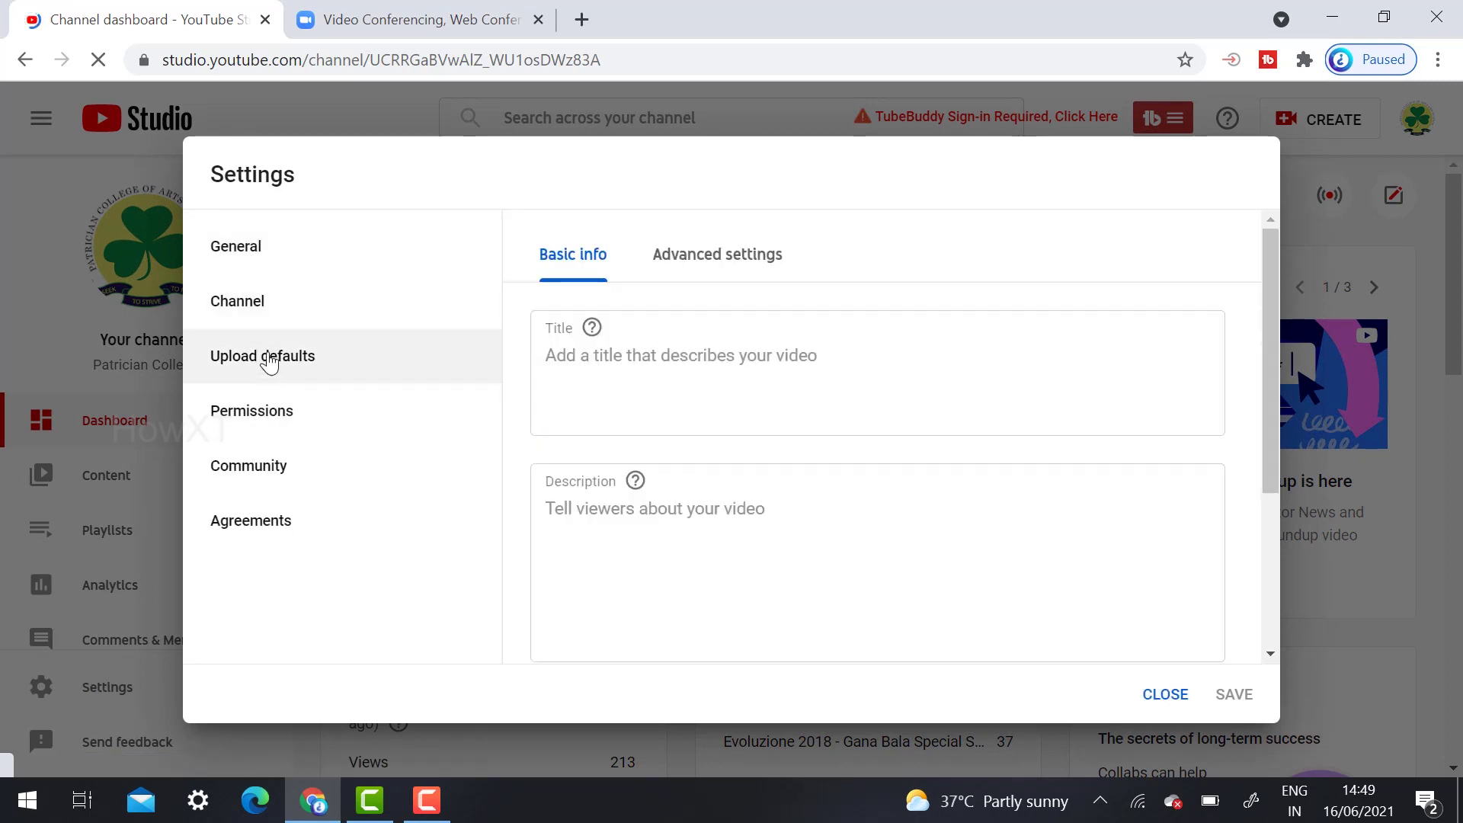
left_click(269, 310)
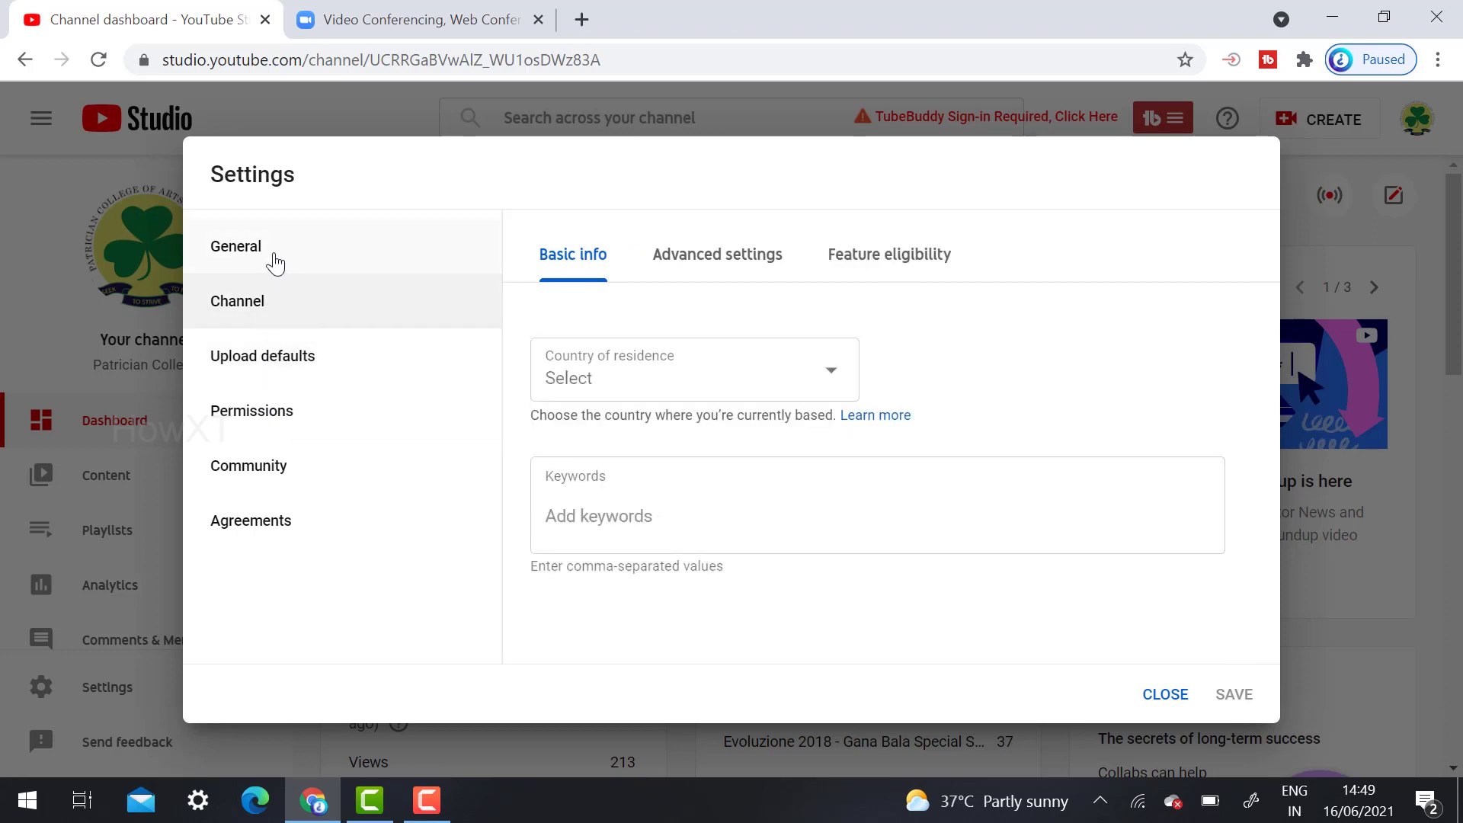
left_click(937, 254)
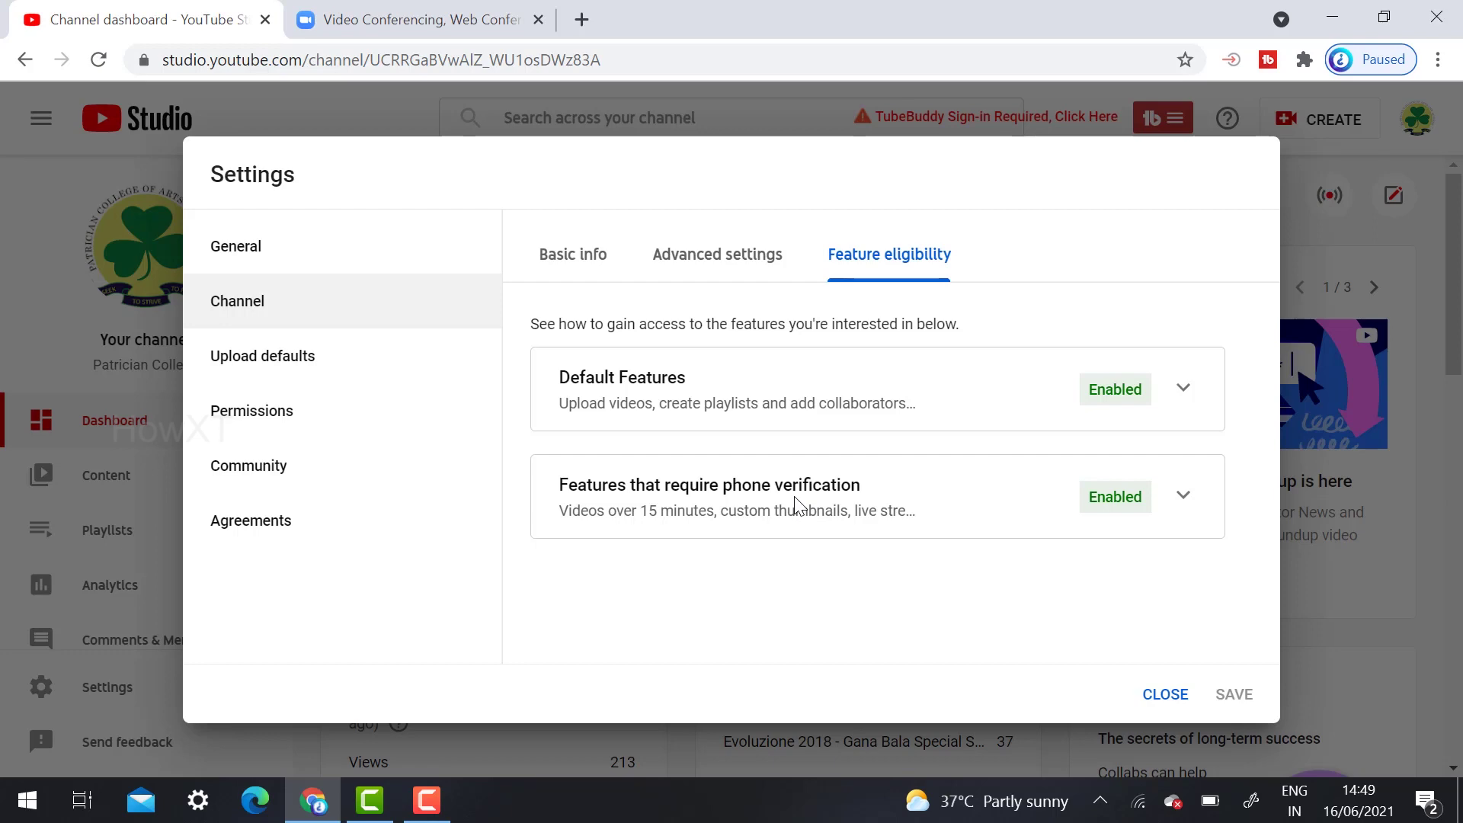
left_click(1149, 706)
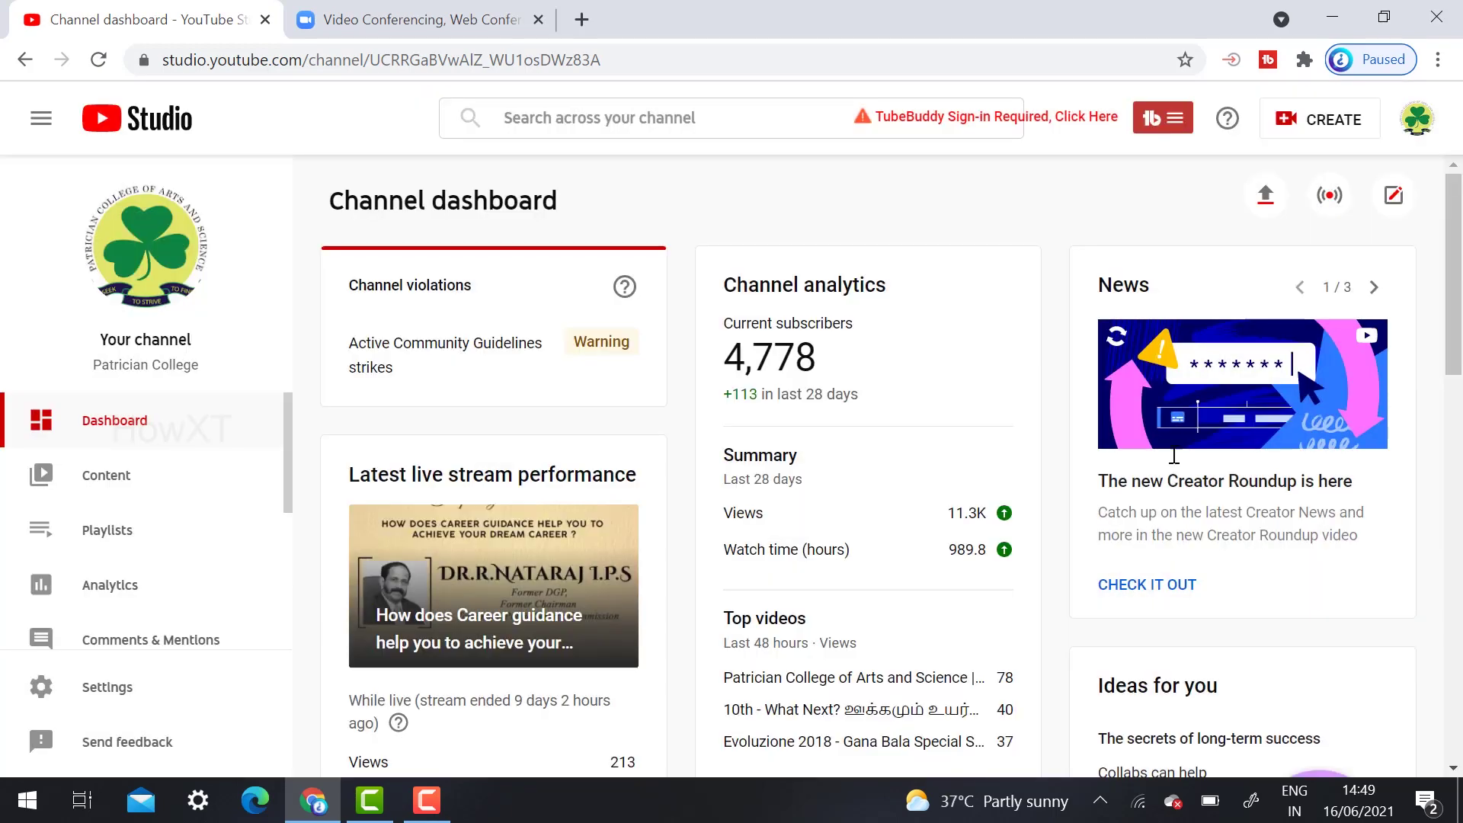
From the Go live page, schedule a new stream using fresh settings instead of previous ones
left_click(1332, 198)
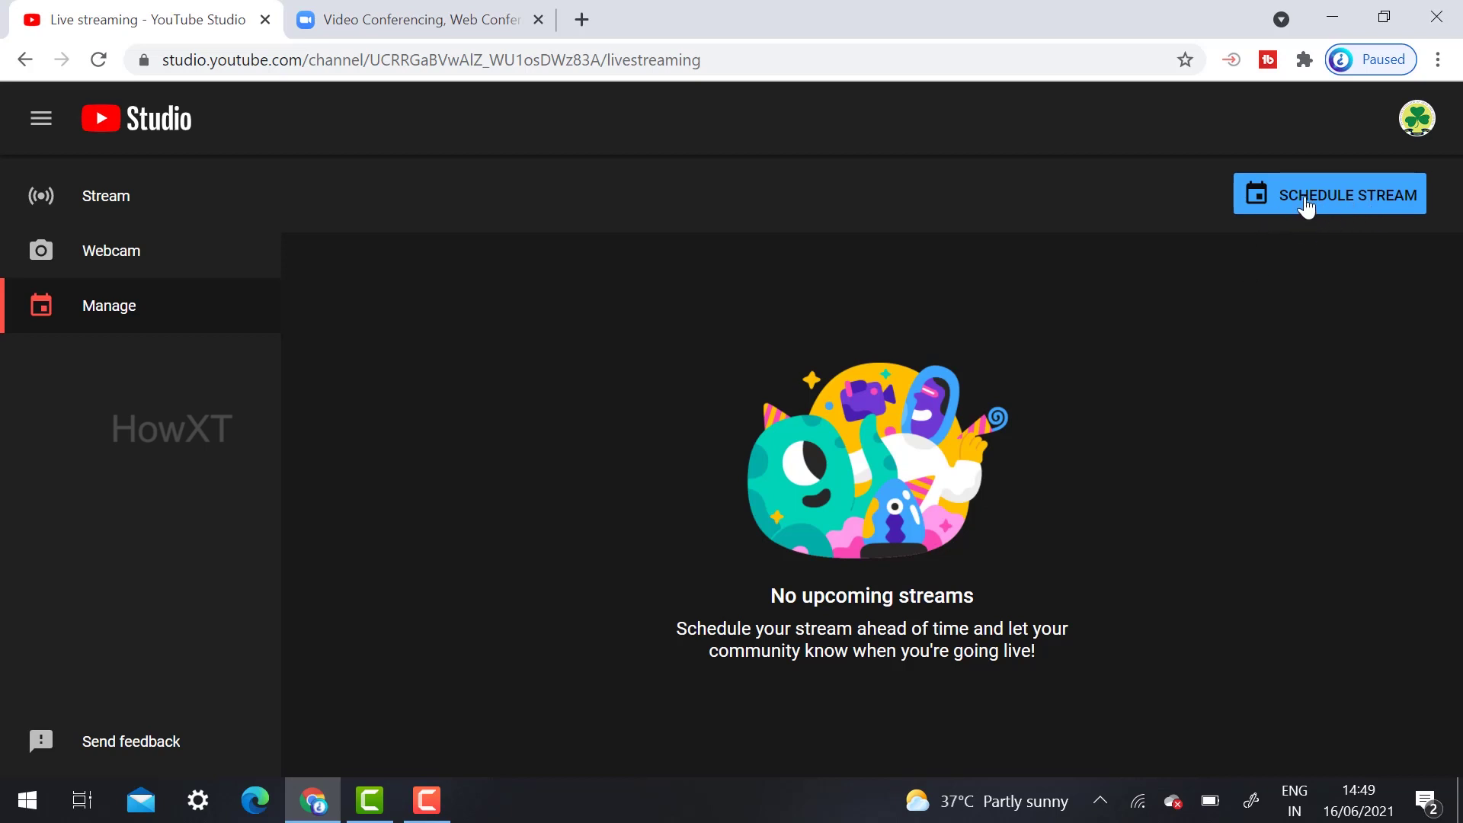
left_click(1274, 207)
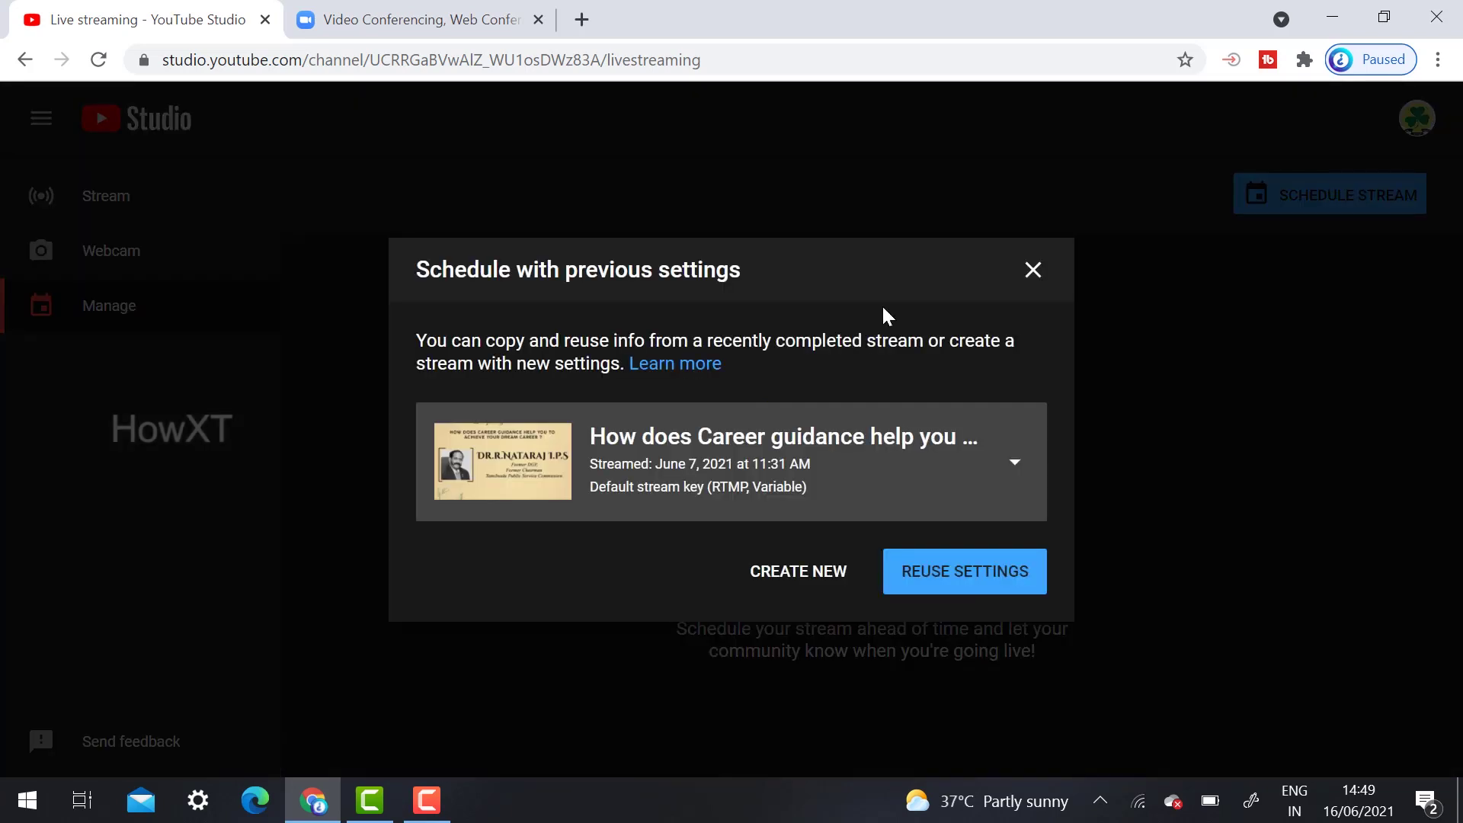
left_click(814, 572)
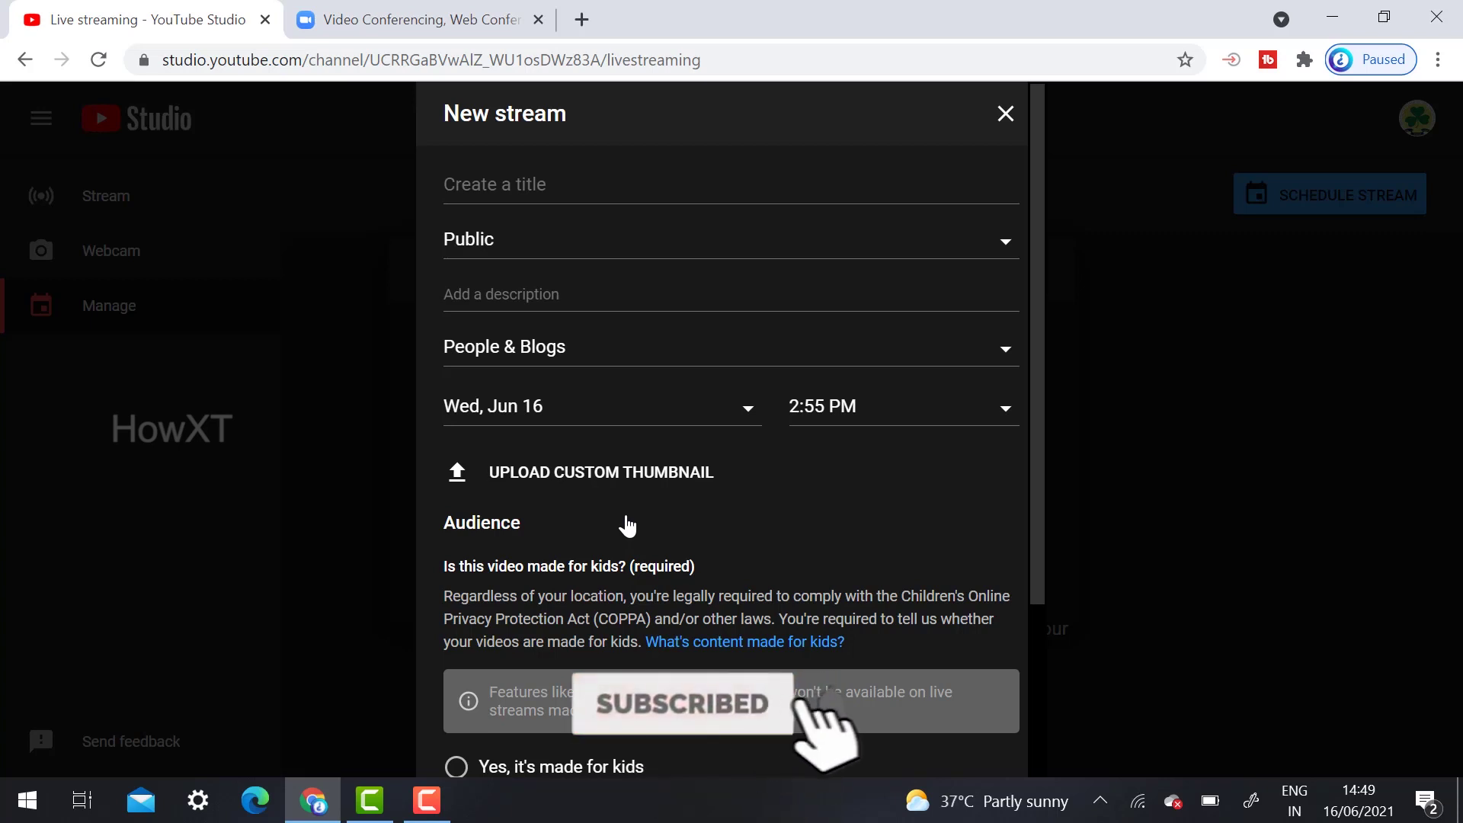
Title the stream 'Demo live' and set its visibility to Private
left_click(519, 188)
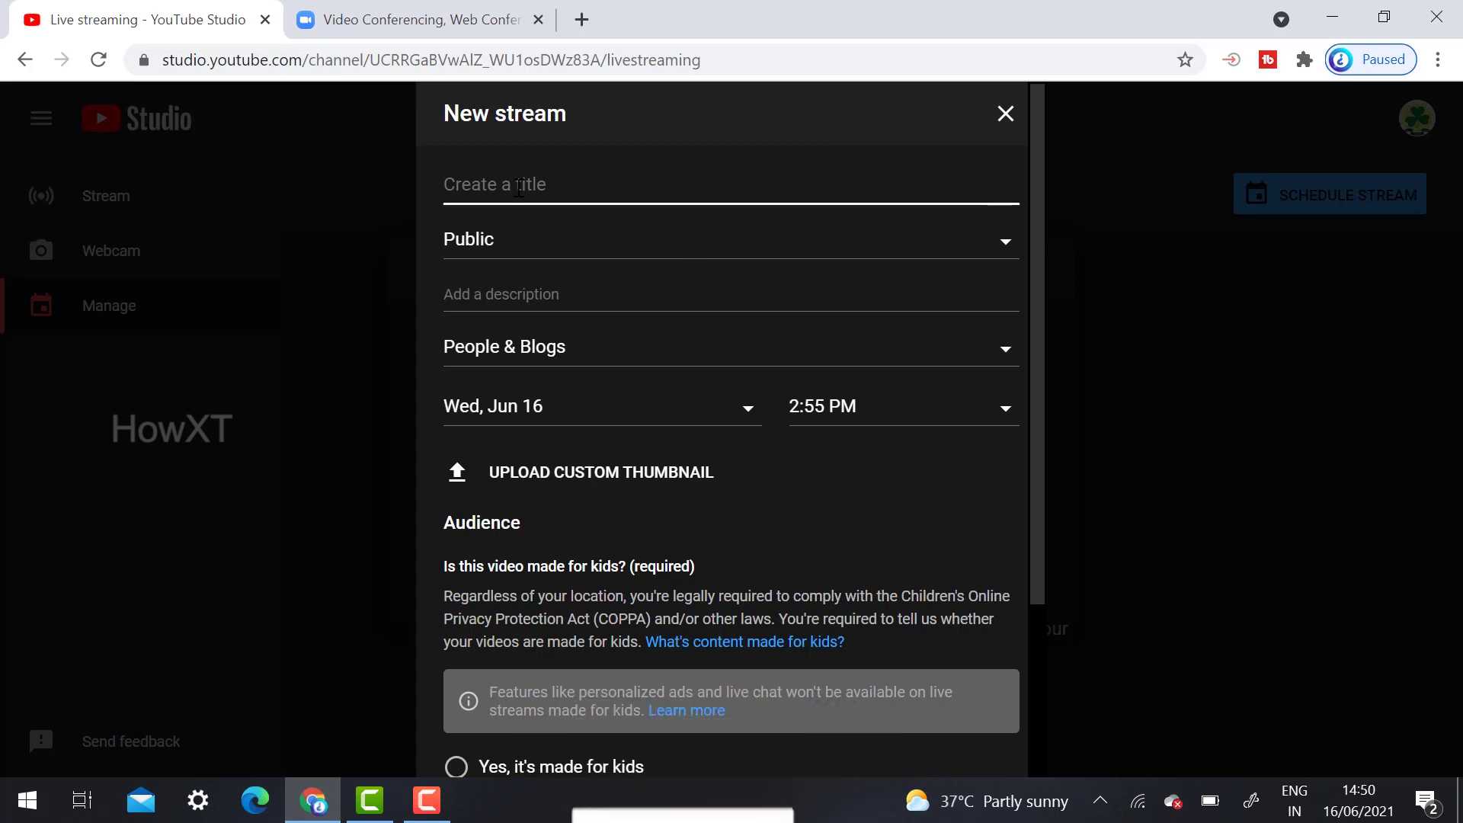
type("Demo")
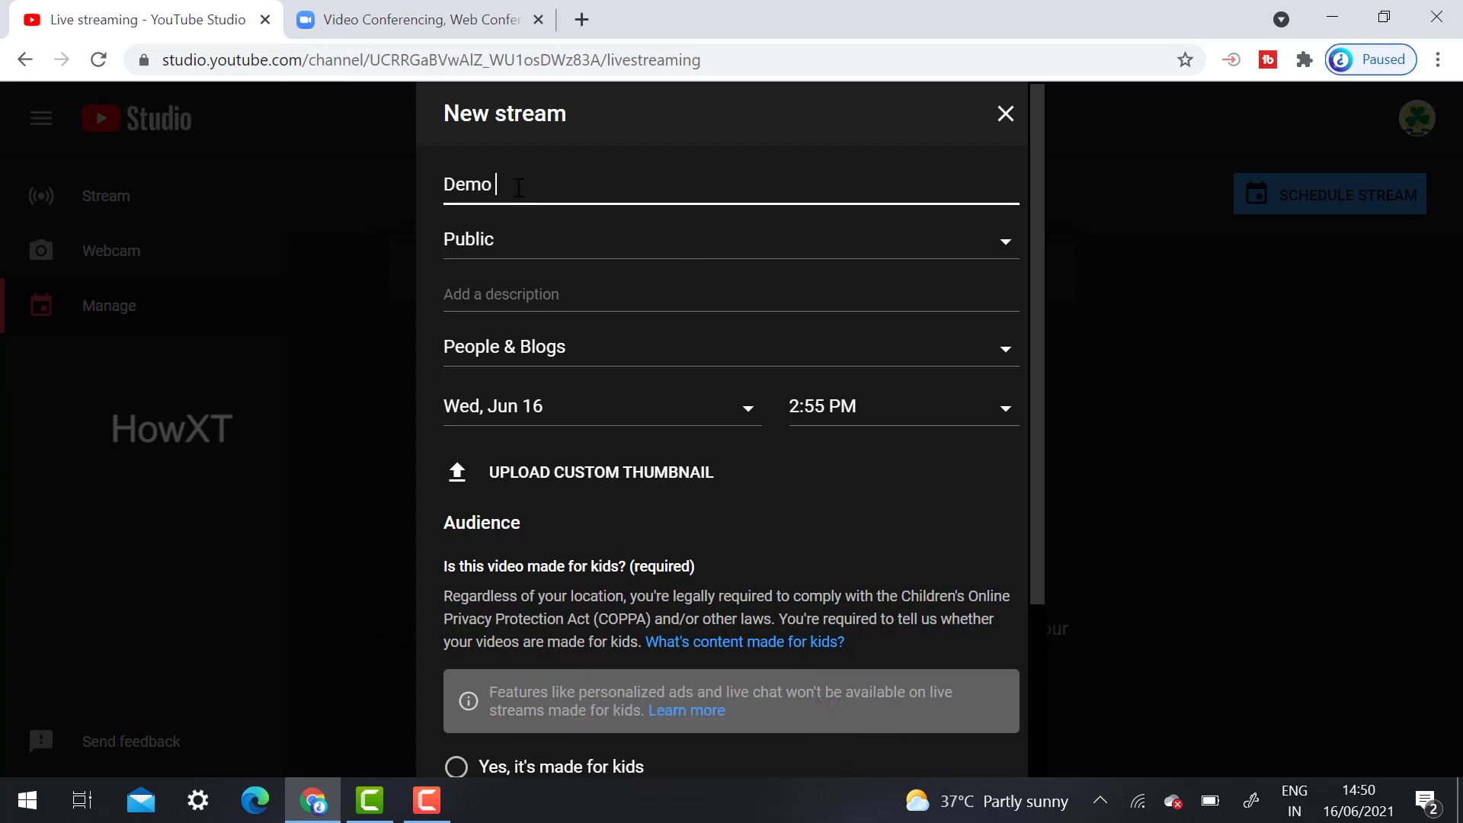
type(" live")
left_click(509, 240)
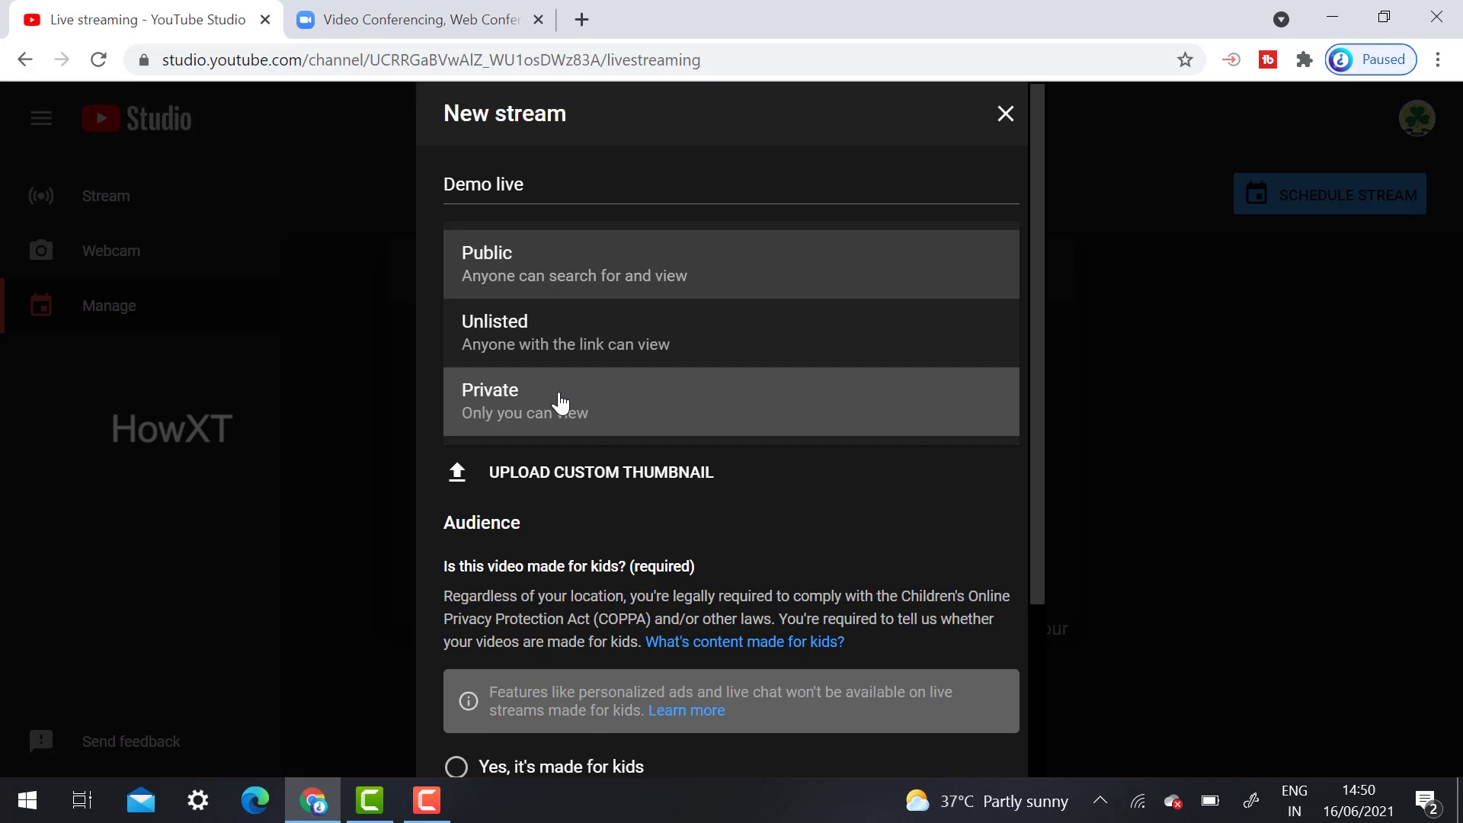
left_click(560, 402)
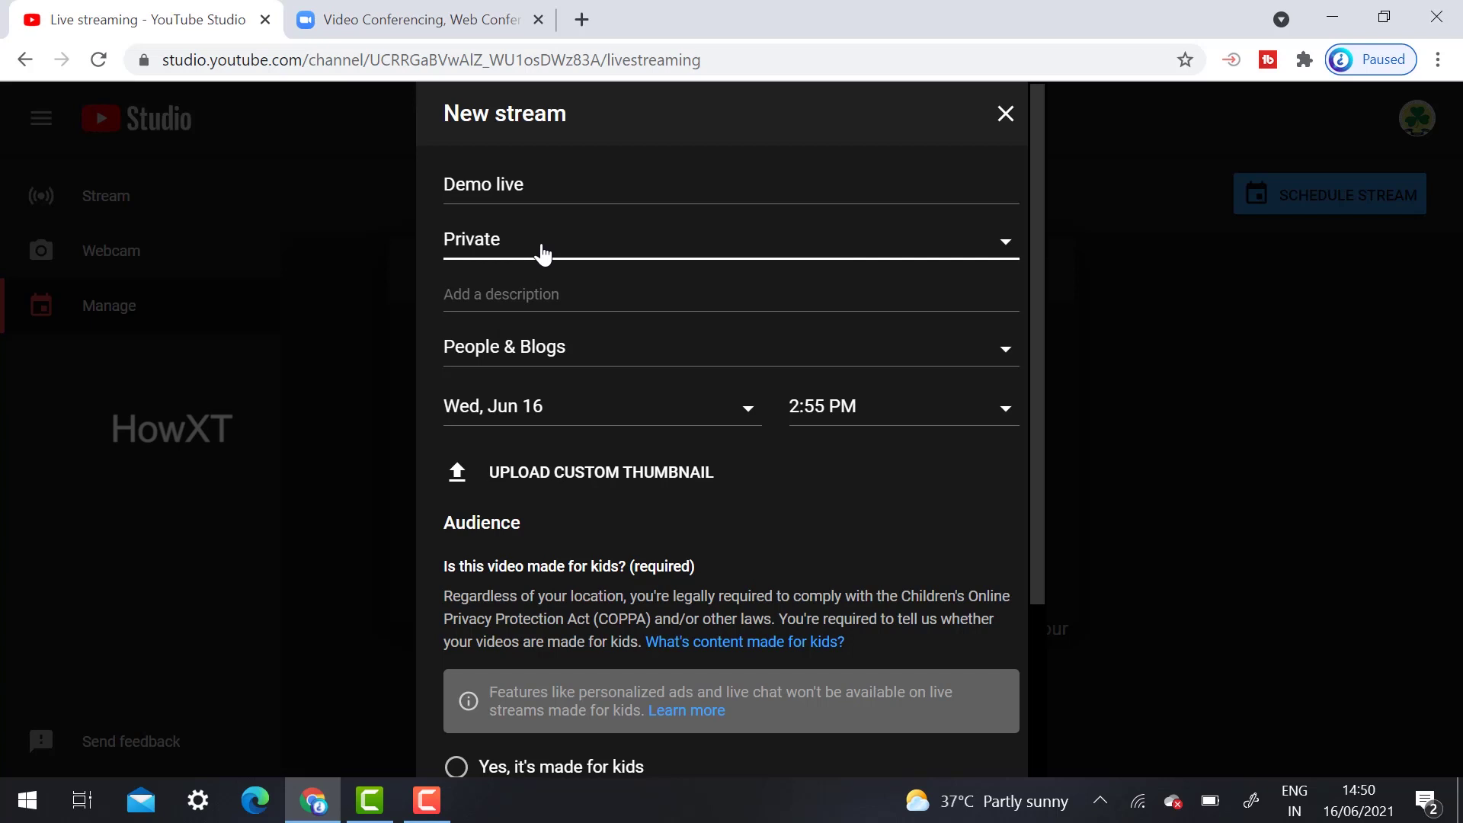
left_click(543, 251)
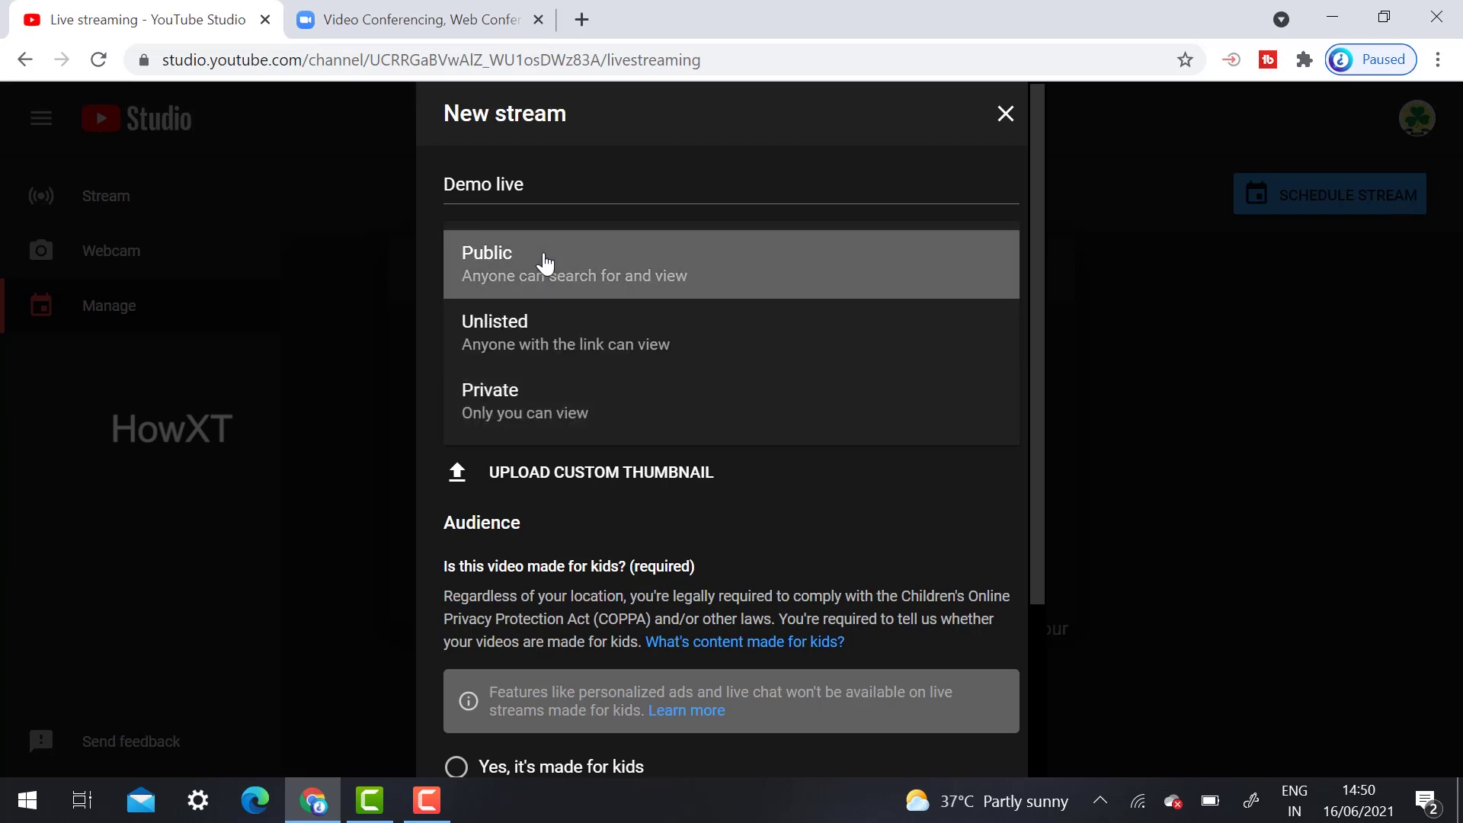
left_click(545, 261)
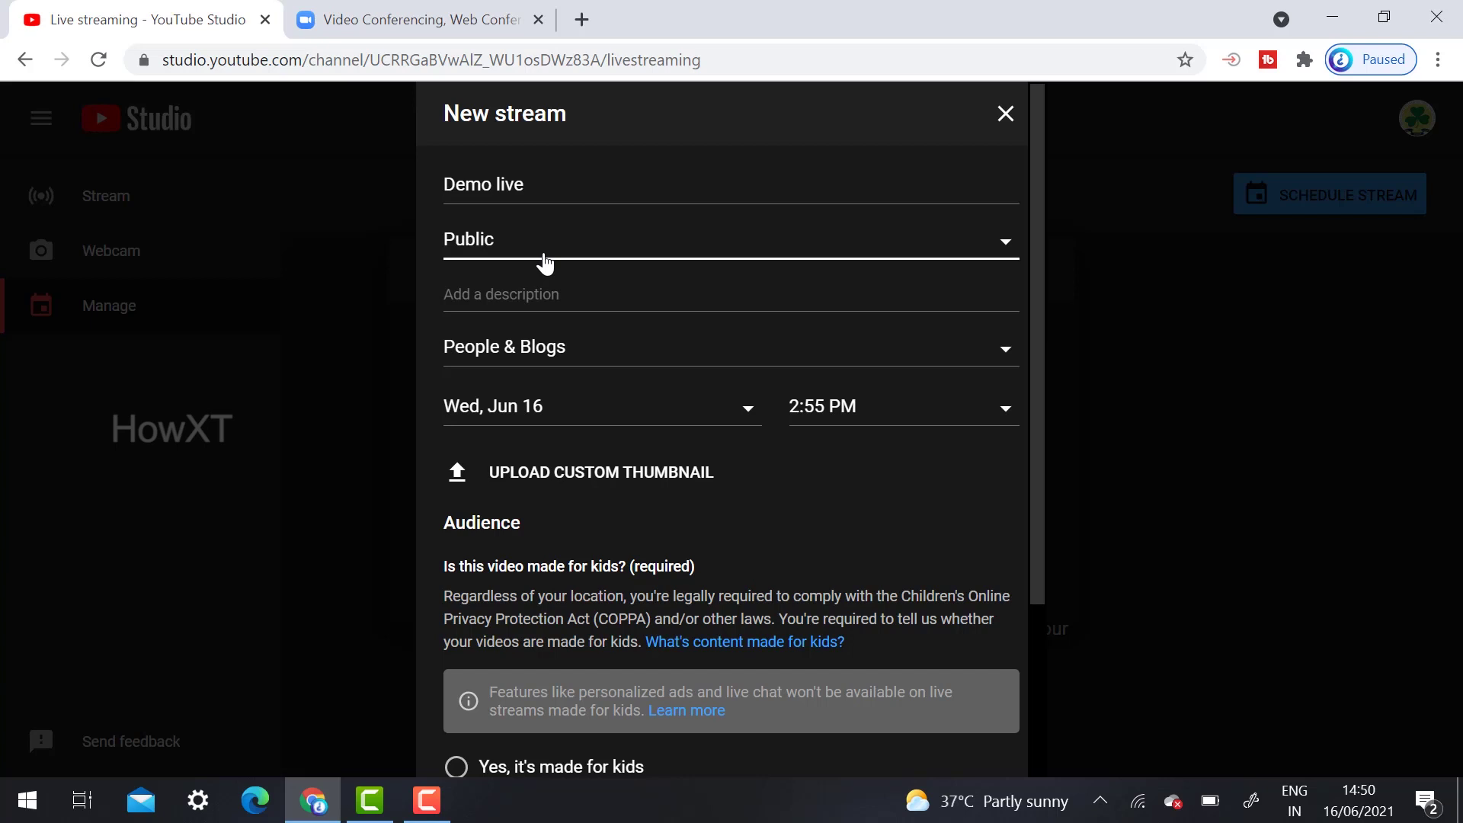
left_click(506, 245)
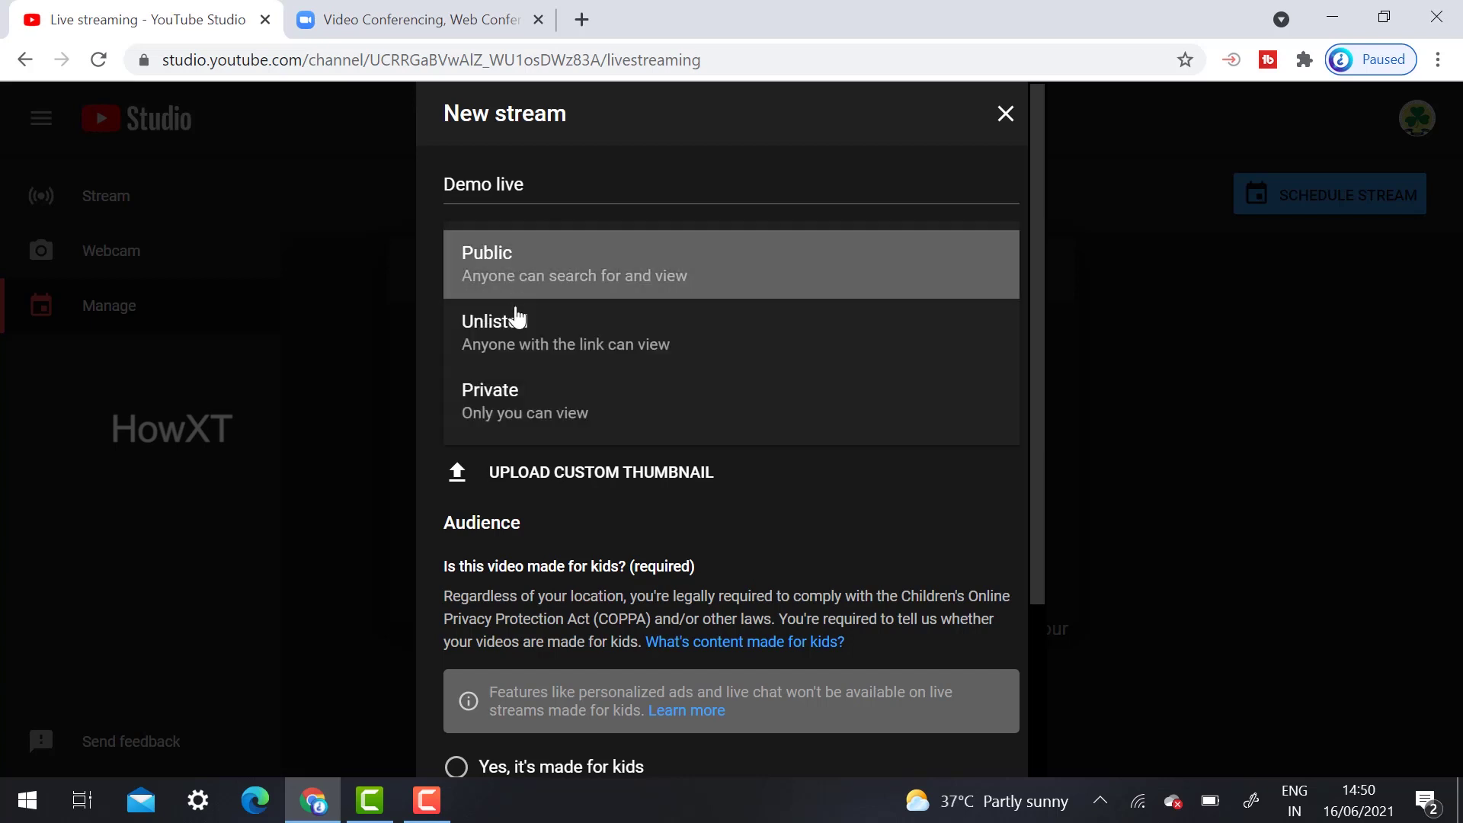
left_click(542, 405)
left_click(564, 295)
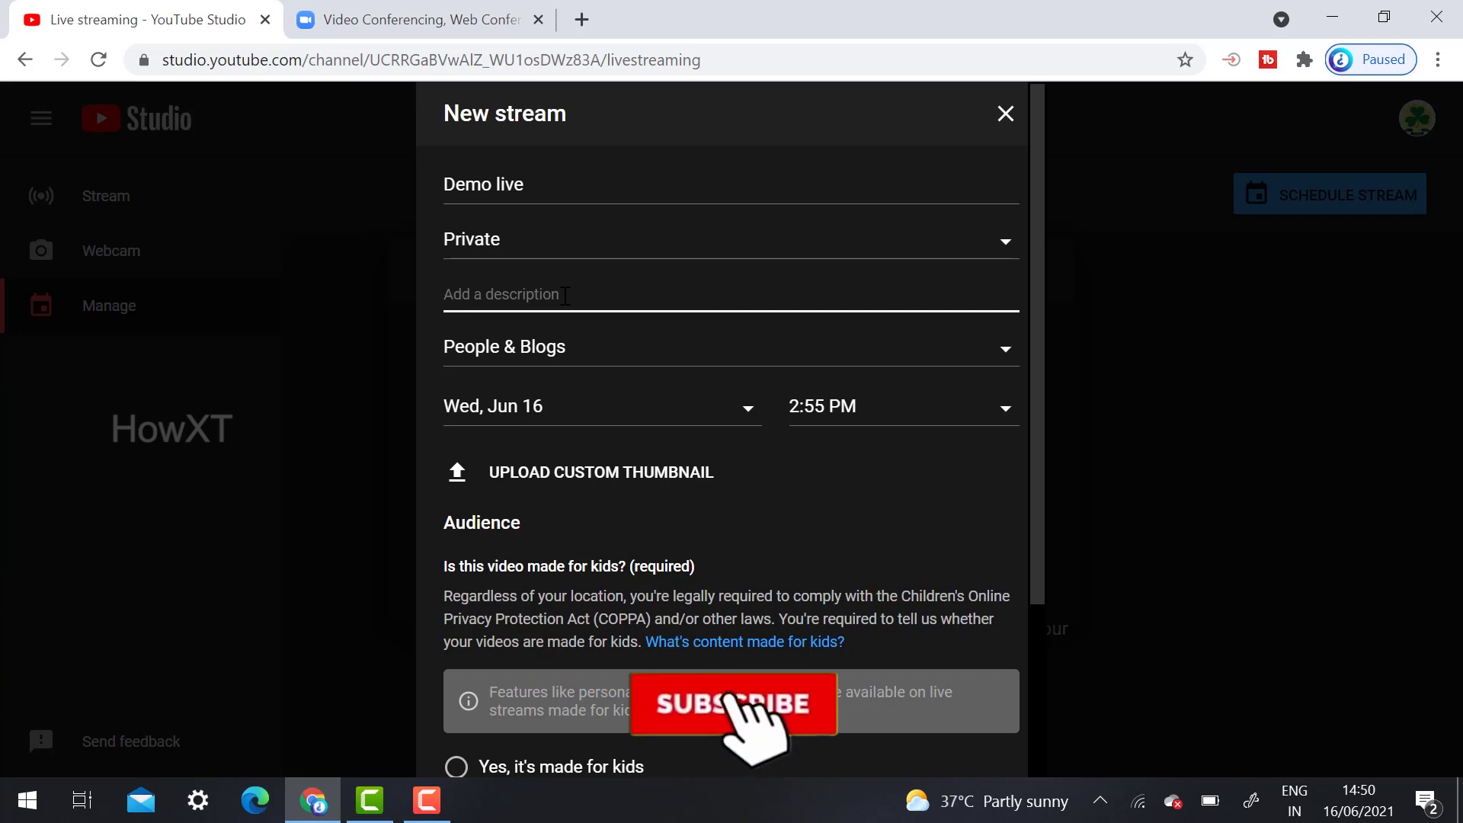
Enter the description 'ZOOM webinar', correcting the misspelled 'Webniber'
type("ZOOM W")
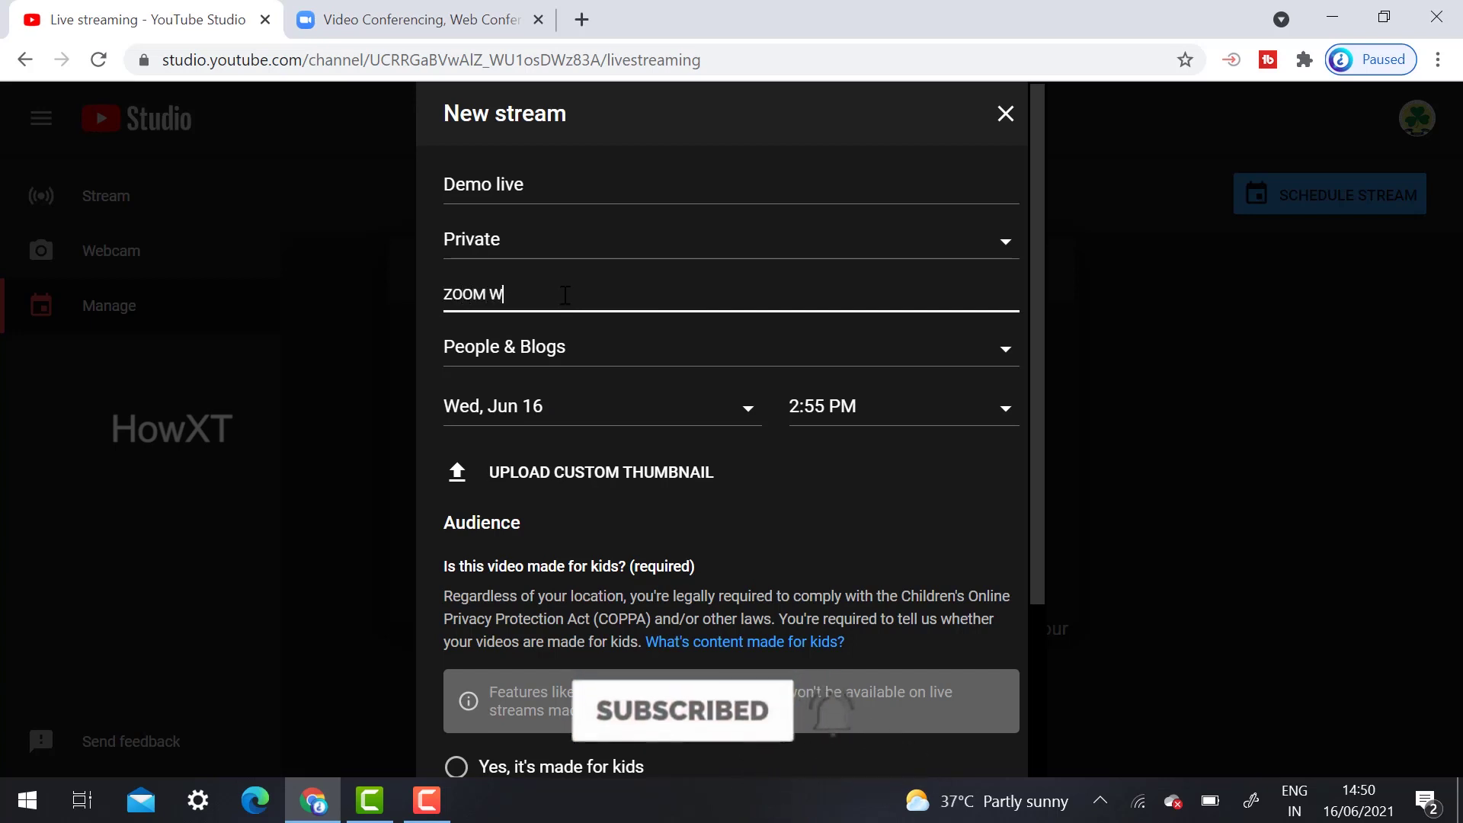
type("ebni")
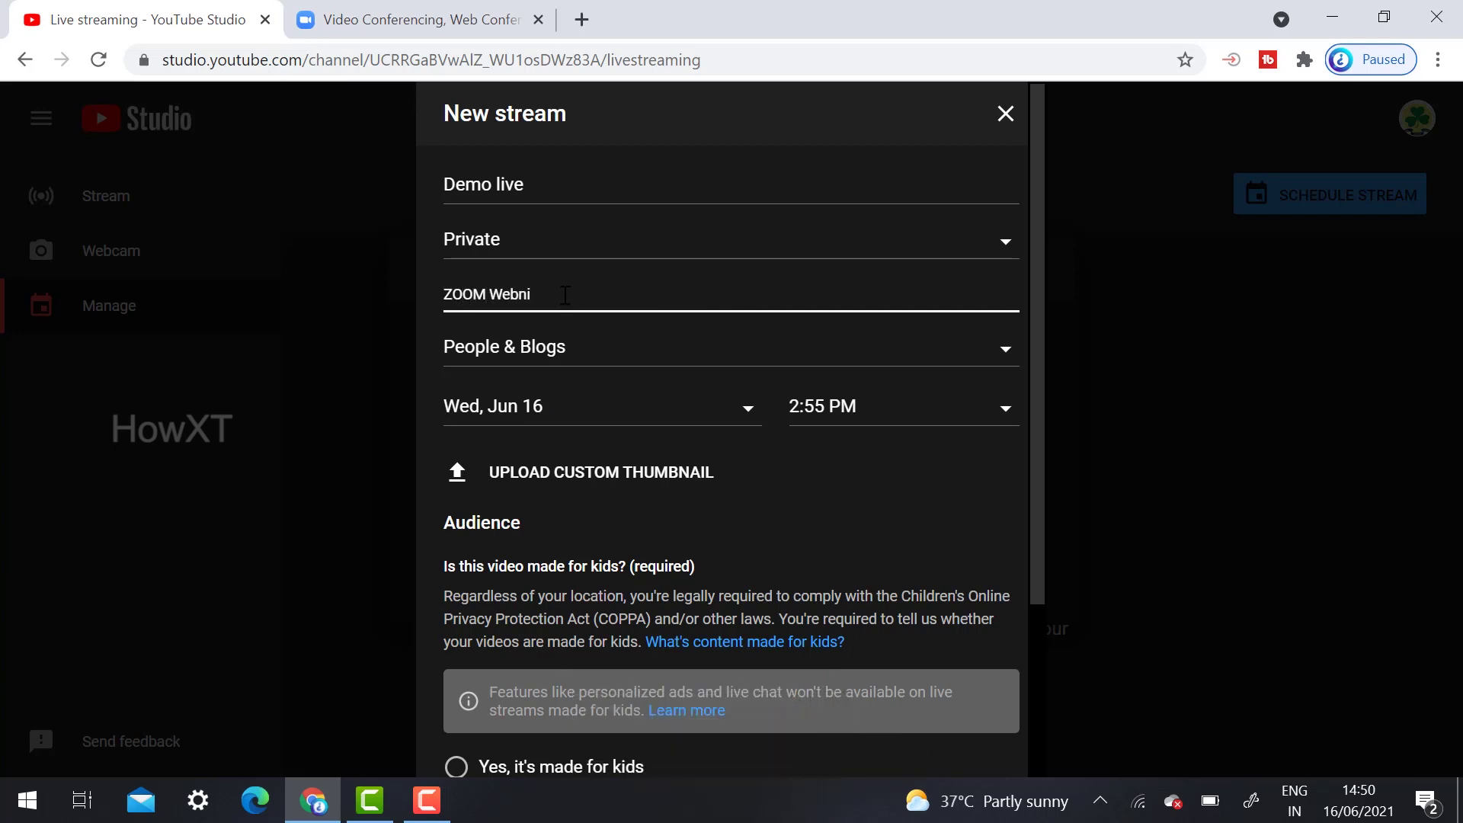
type("ber")
right_click(534, 293)
left_click(542, 309)
left_click_drag(539, 317, 503, 294)
key("BackSpace")
key("BackSpace")
type("webinar")
Change the stream category to Education
left_click(586, 355)
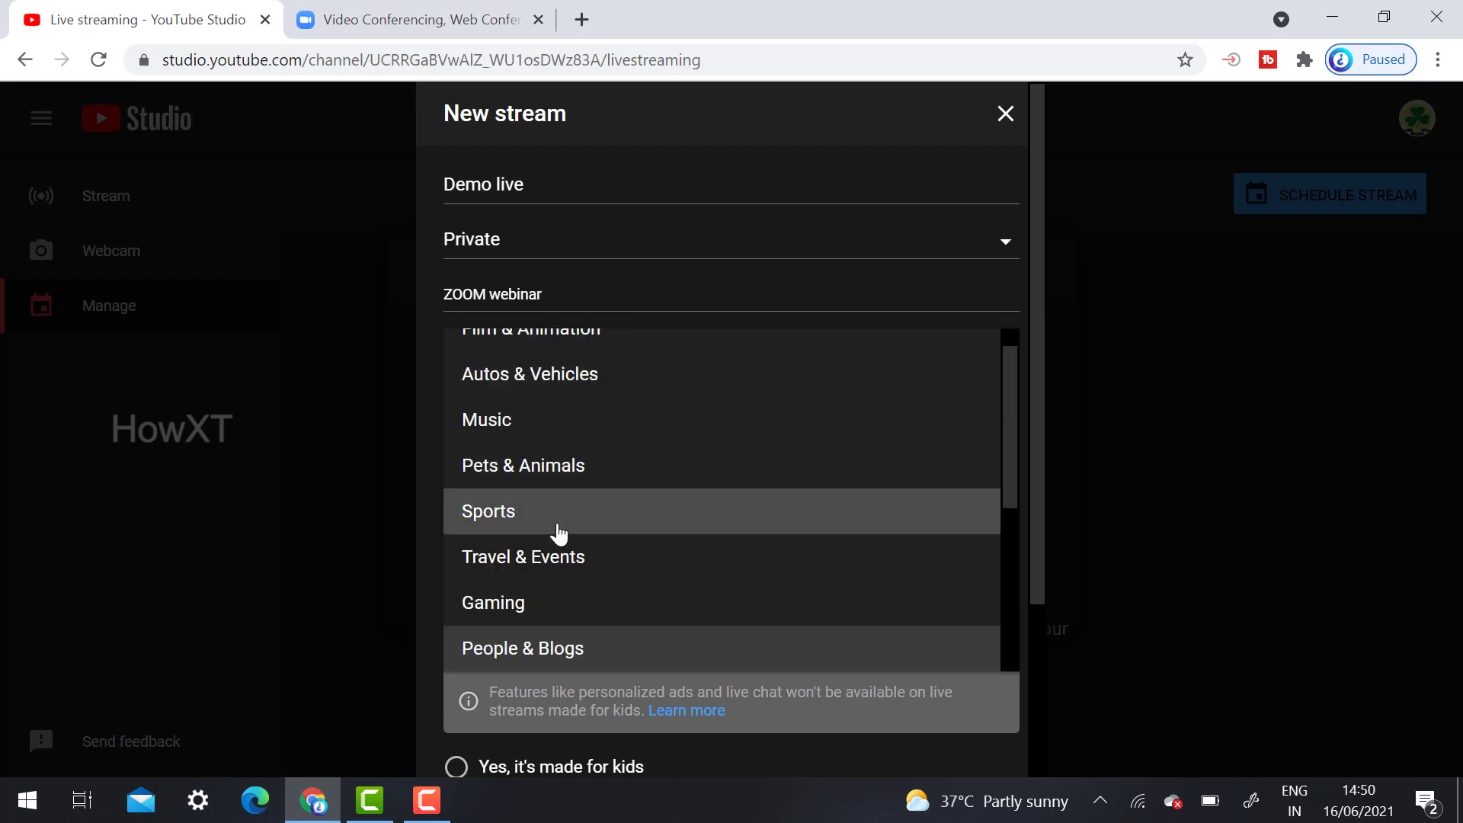
scroll(591, 457, "up", 1)
scroll(602, 396, "down", 3)
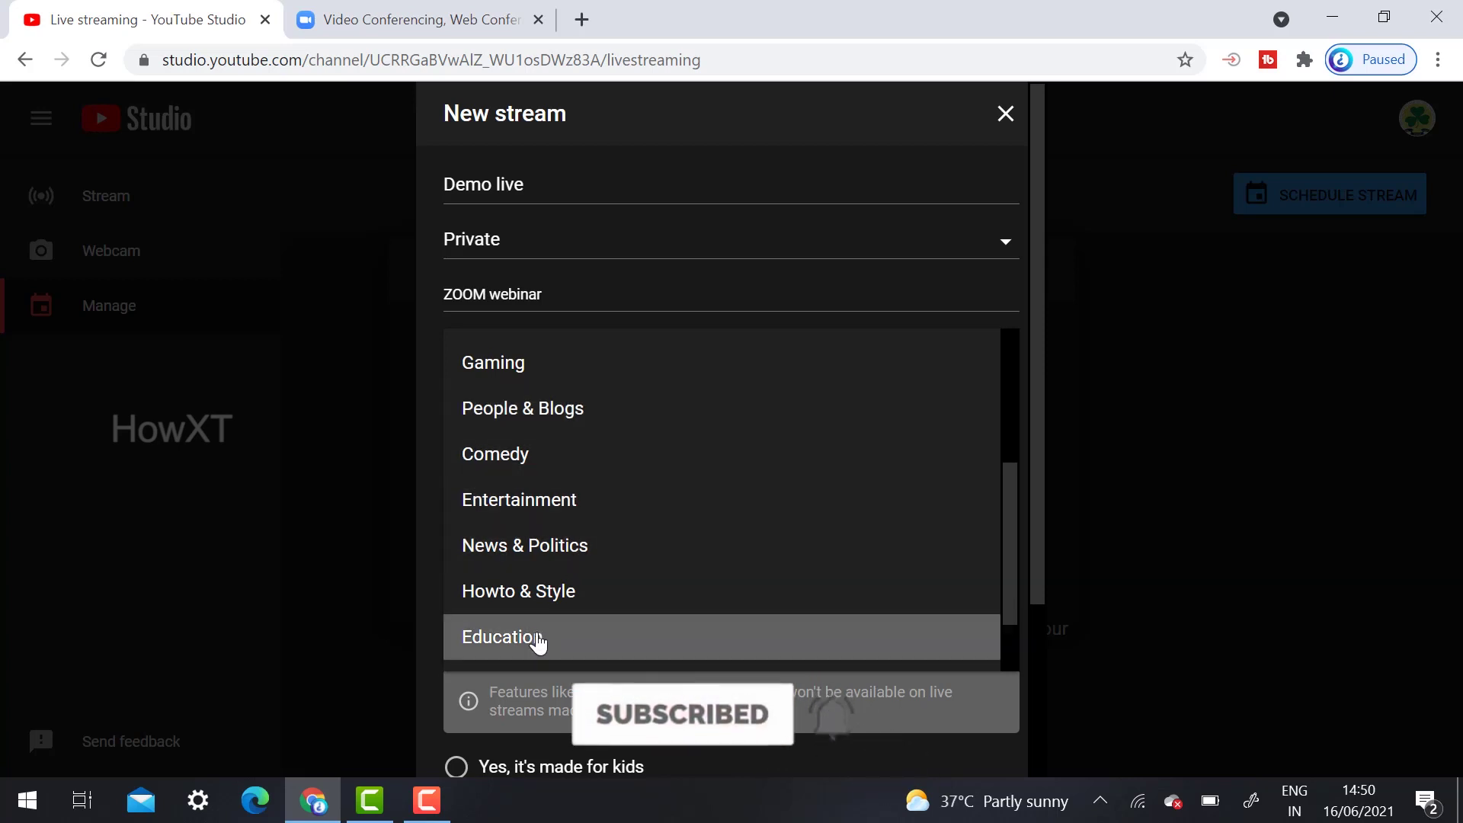
left_click(540, 637)
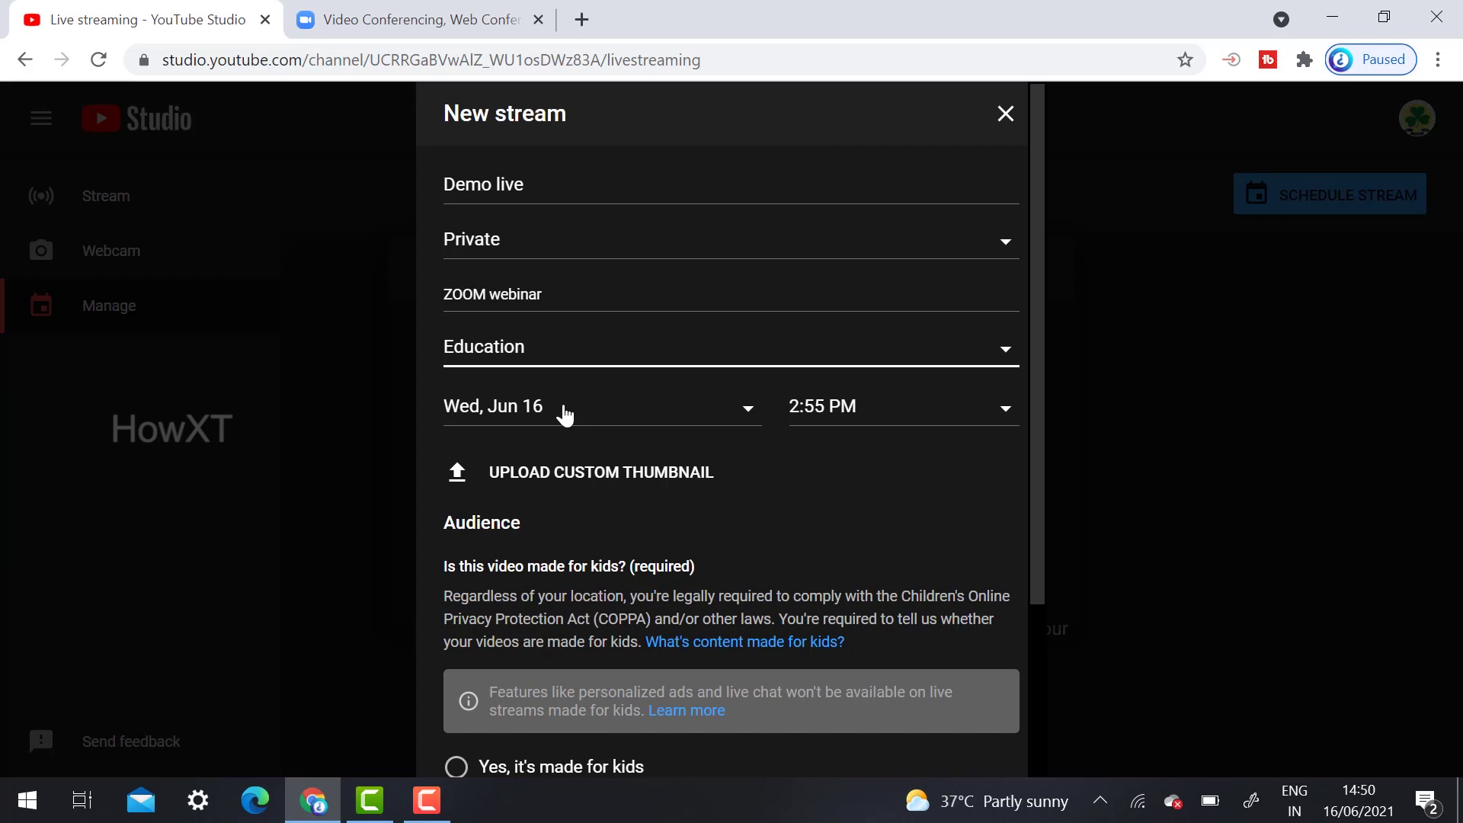
Set the stream's start to June 18 at 10:00 AM
left_click(553, 413)
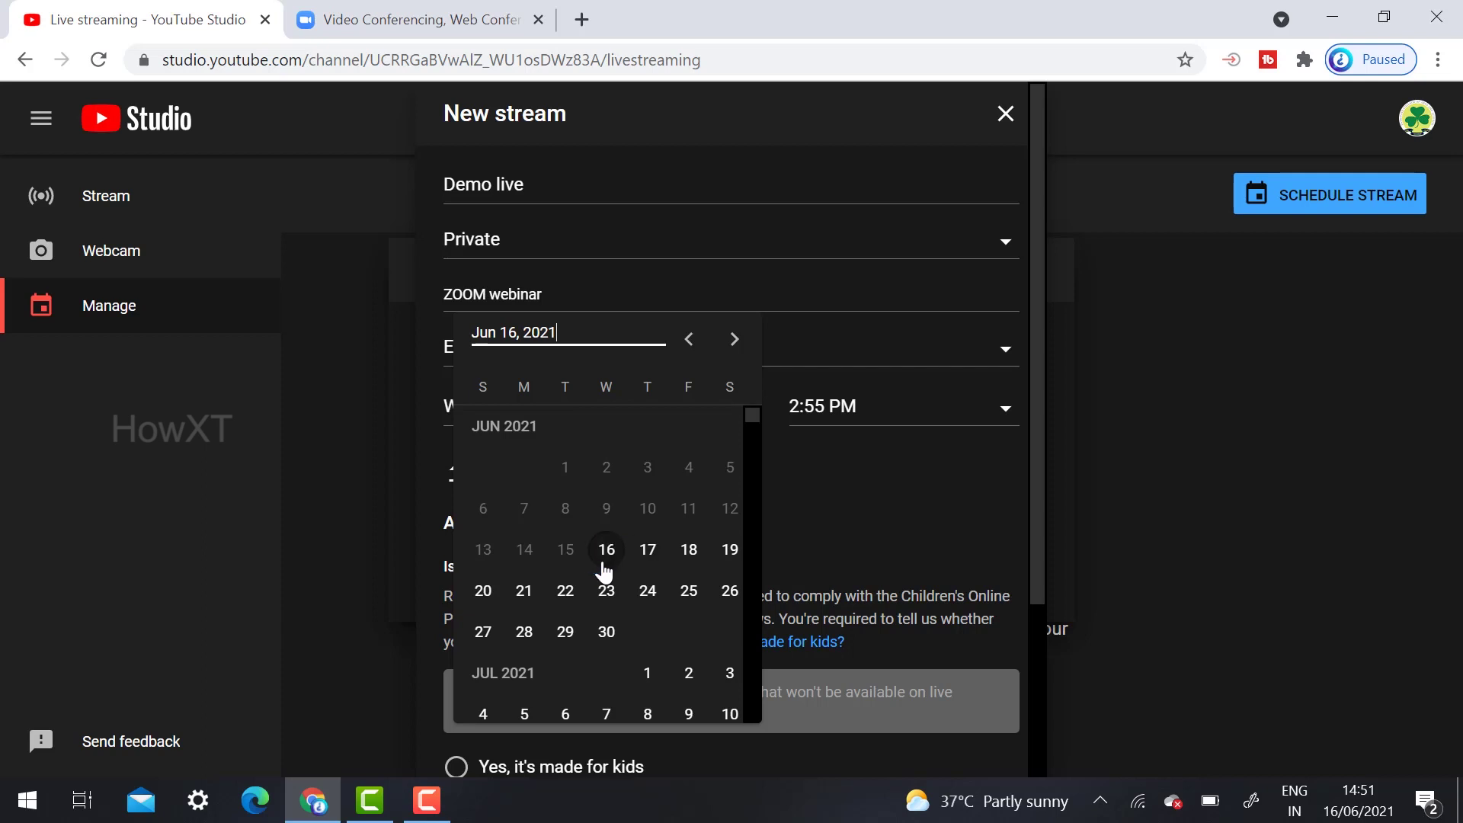
left_click(685, 554)
left_click(832, 417)
scroll(835, 468, "up", 20)
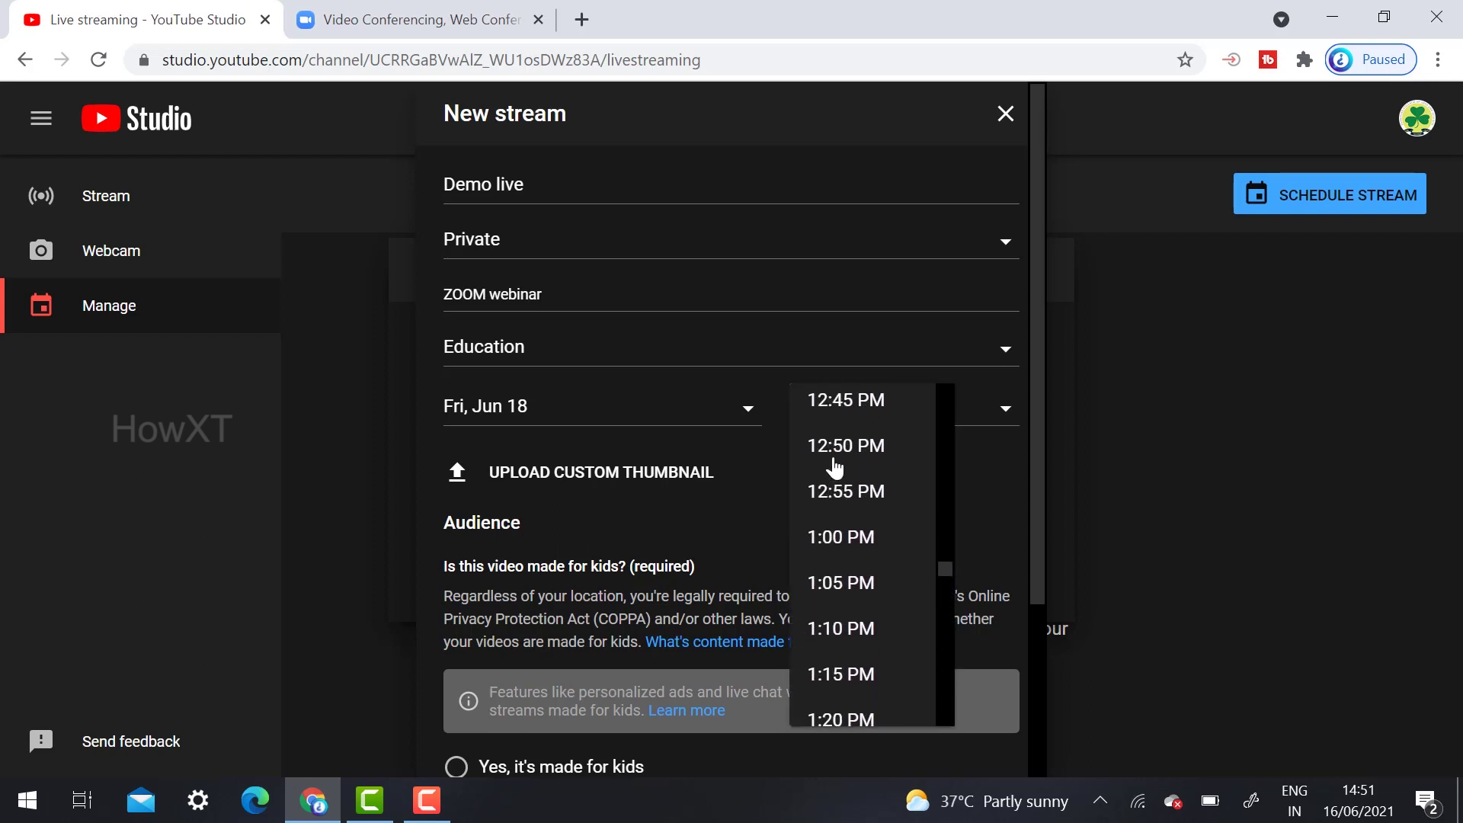
scroll(835, 466, "down", 12)
scroll(835, 466, "up", 16)
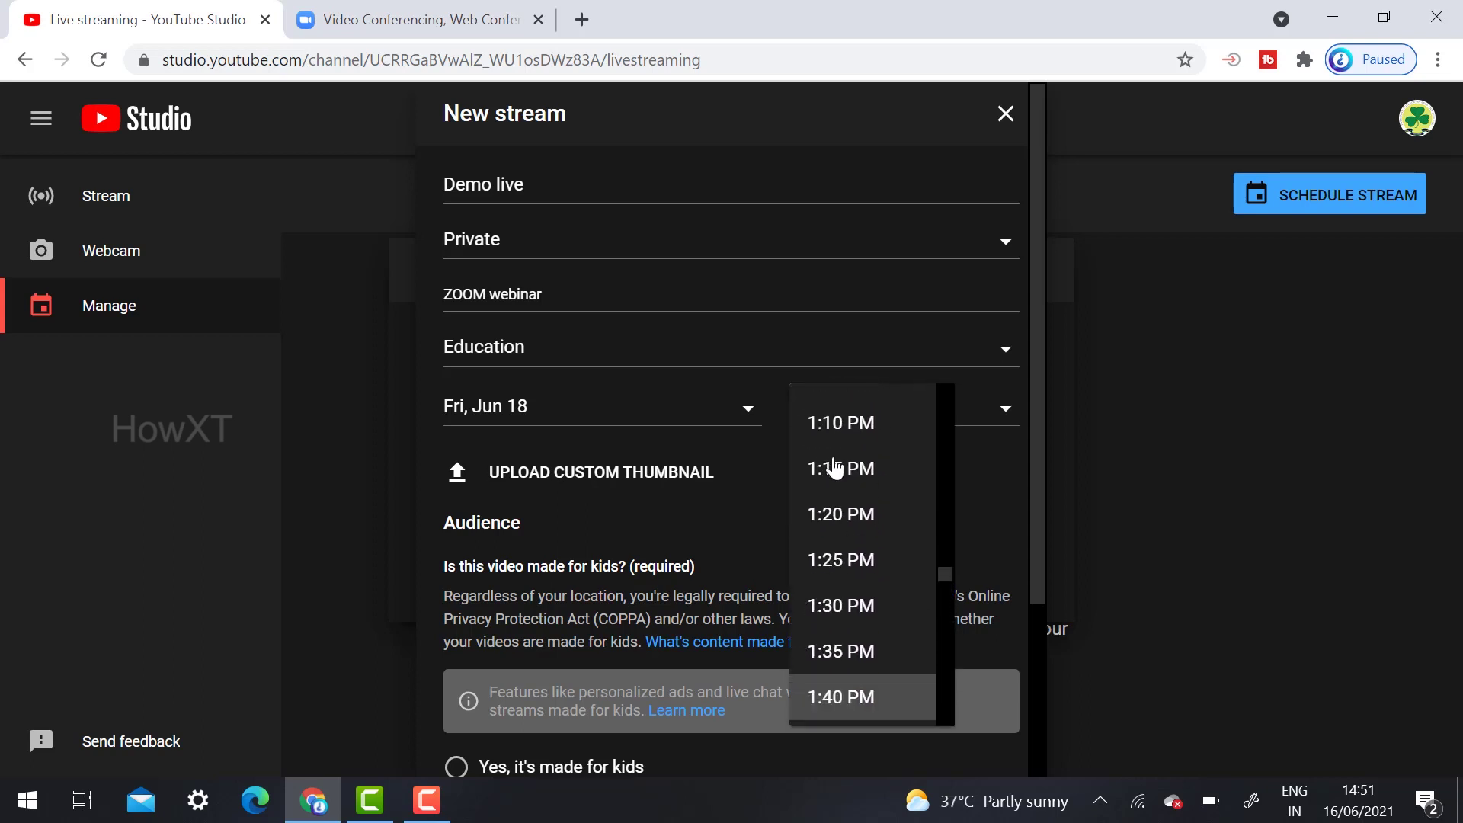
scroll(836, 468, "up", 3)
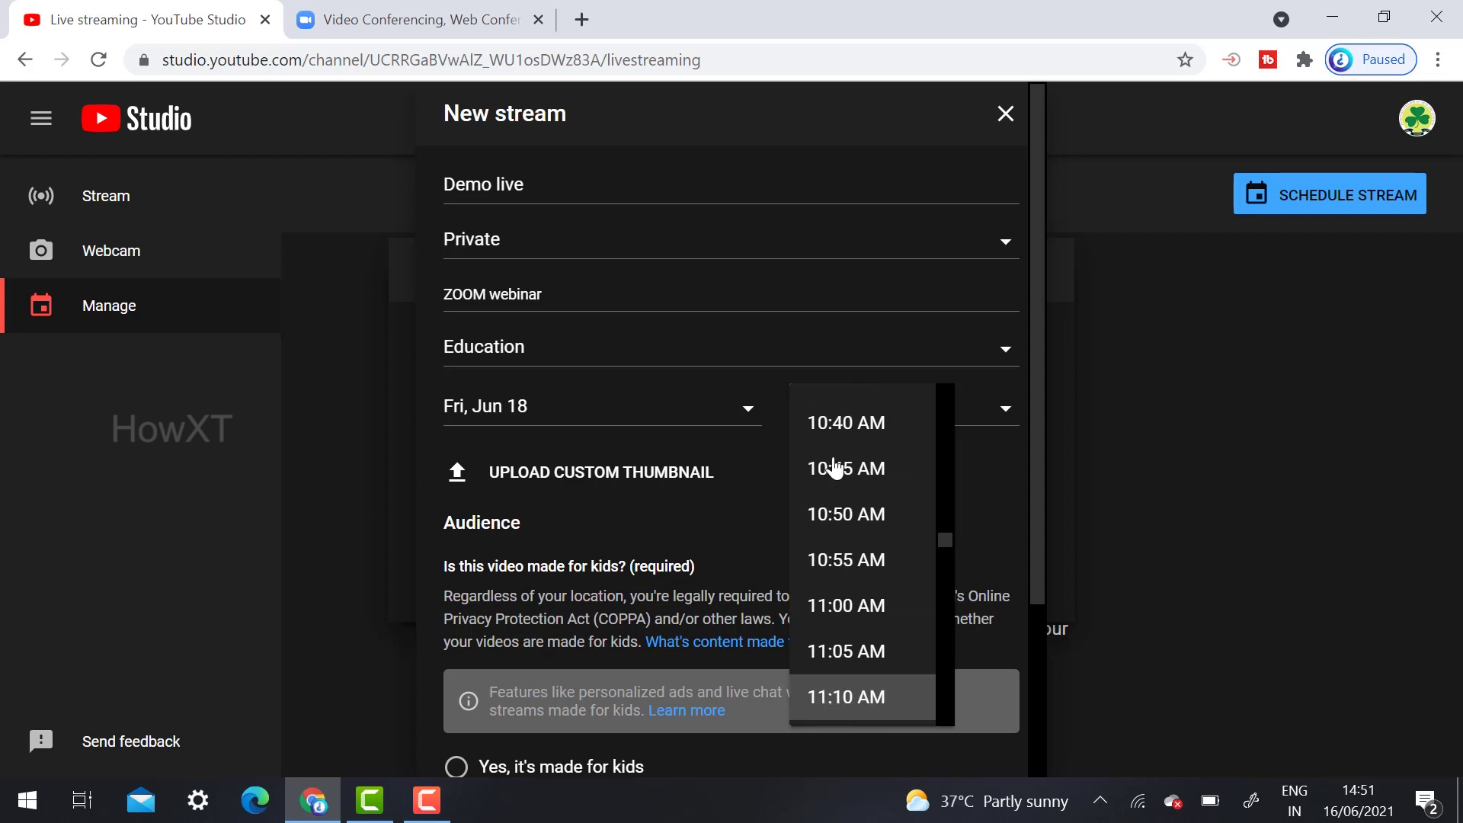
scroll(855, 419, "up", 2)
scroll(858, 422, "up", 3)
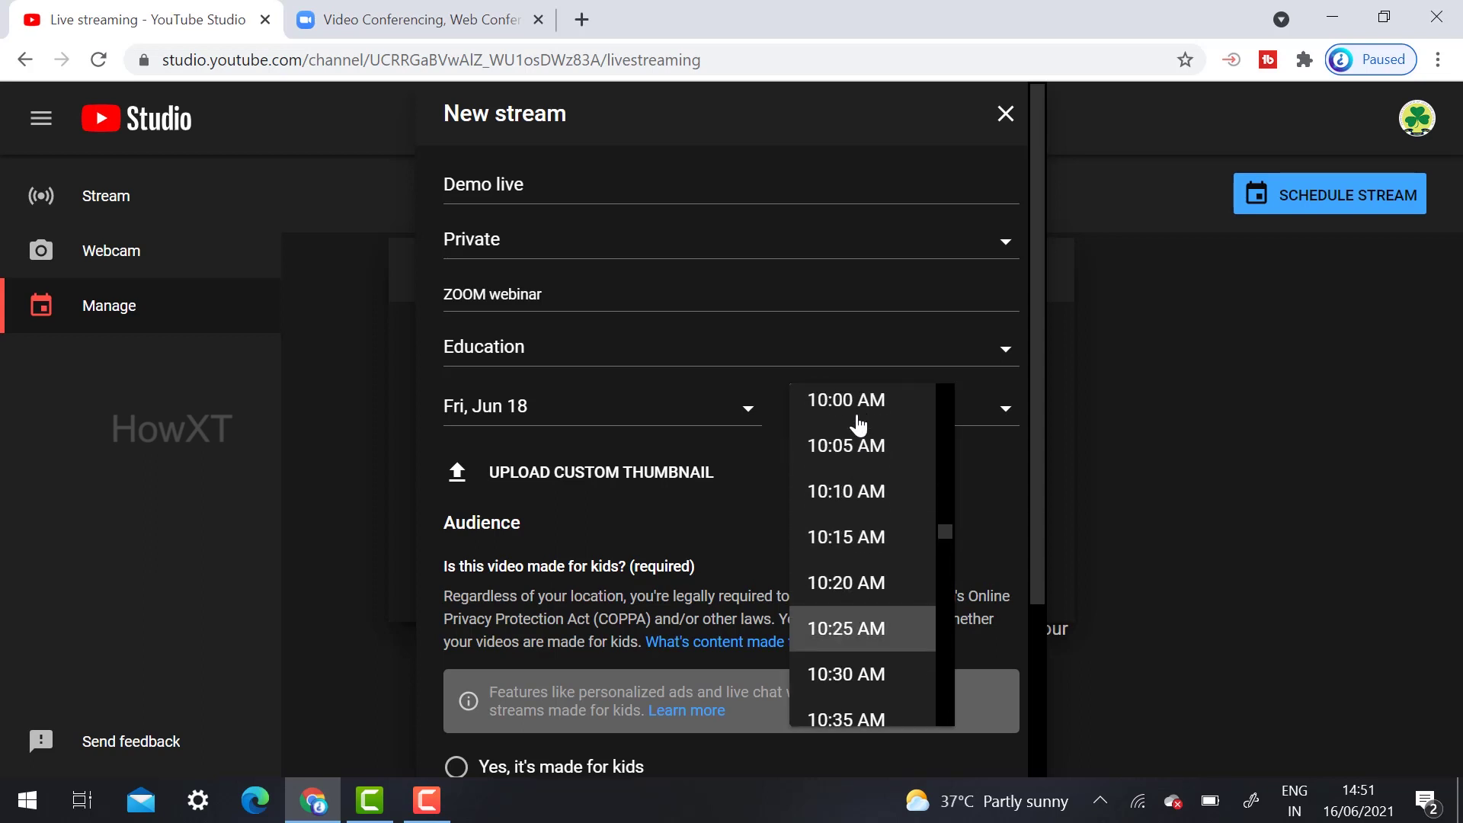
left_click(856, 419)
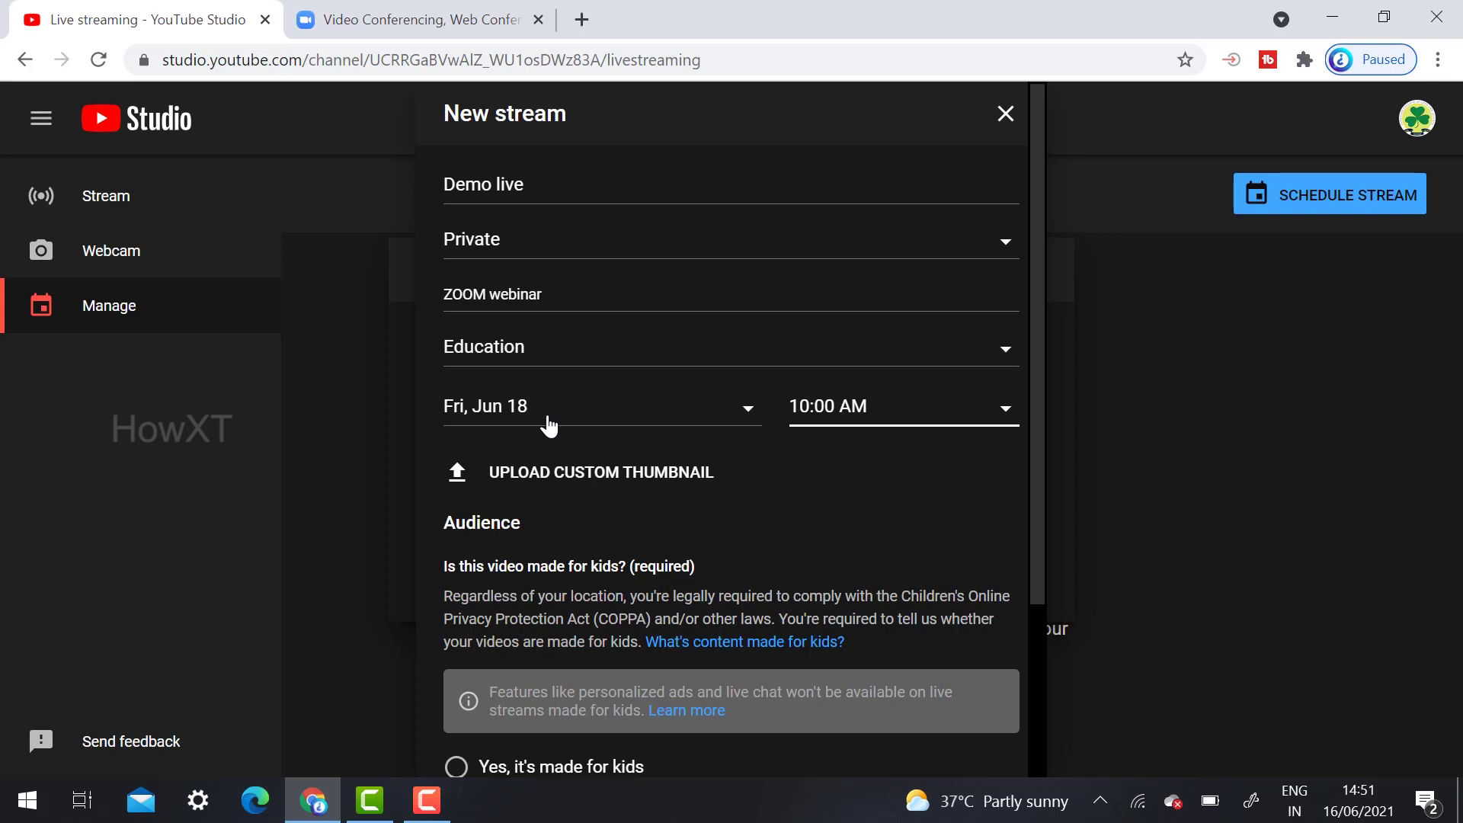
Upload the Google Meet virtual background image from Downloads as the custom thumbnail
left_click(544, 478)
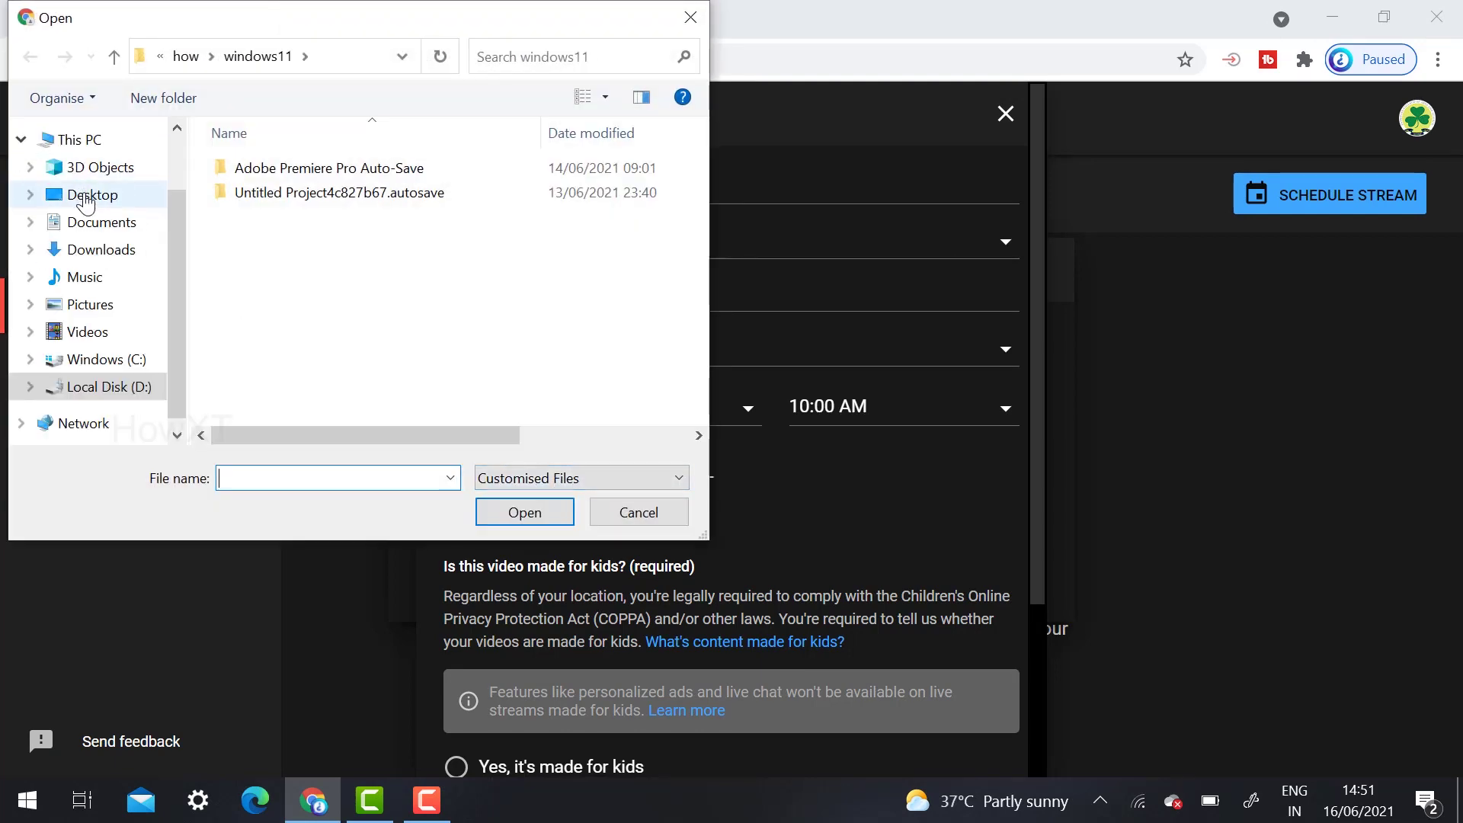
left_click(106, 250)
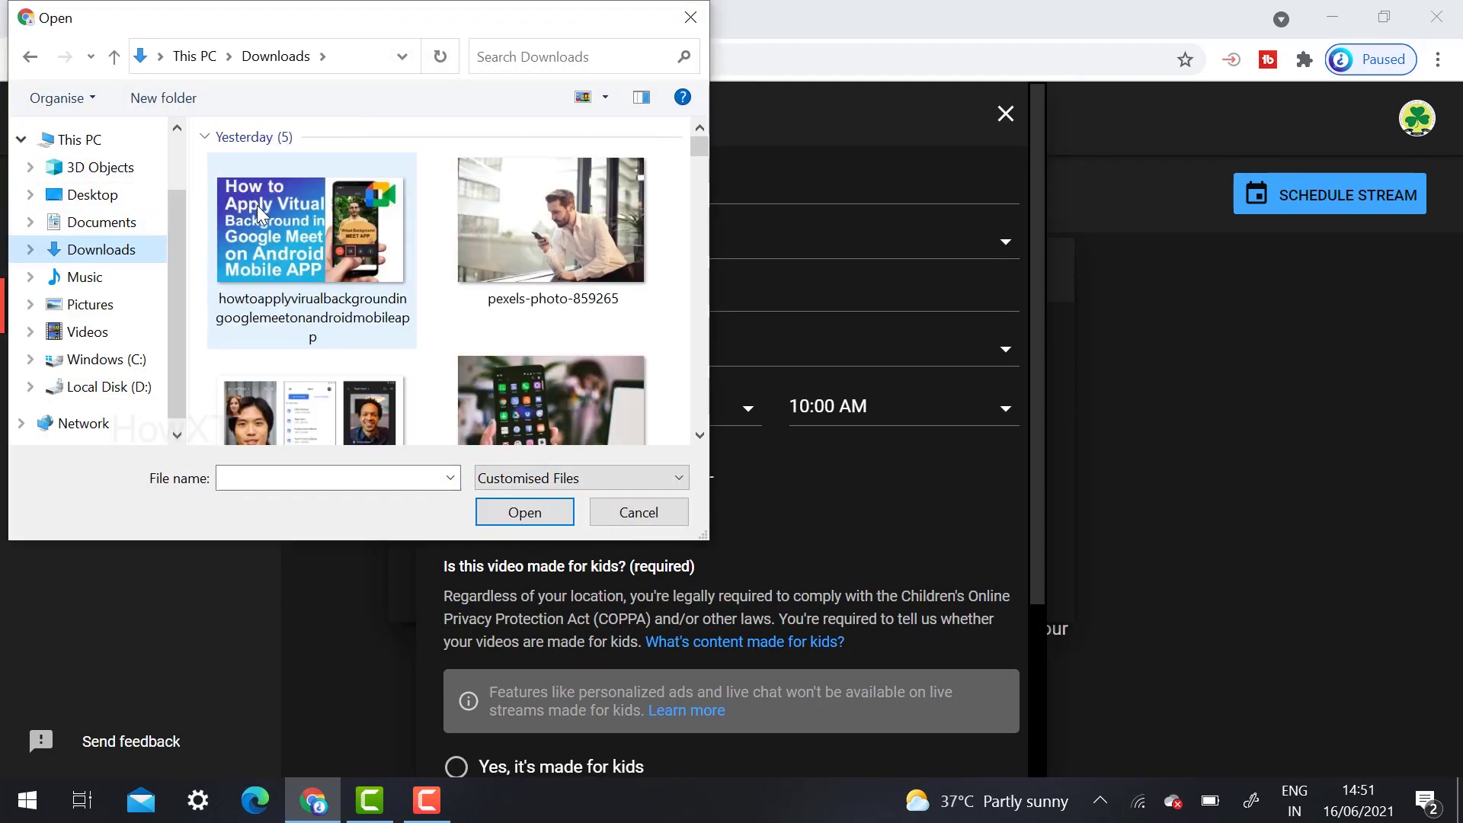
left_click(257, 204)
left_click(501, 511)
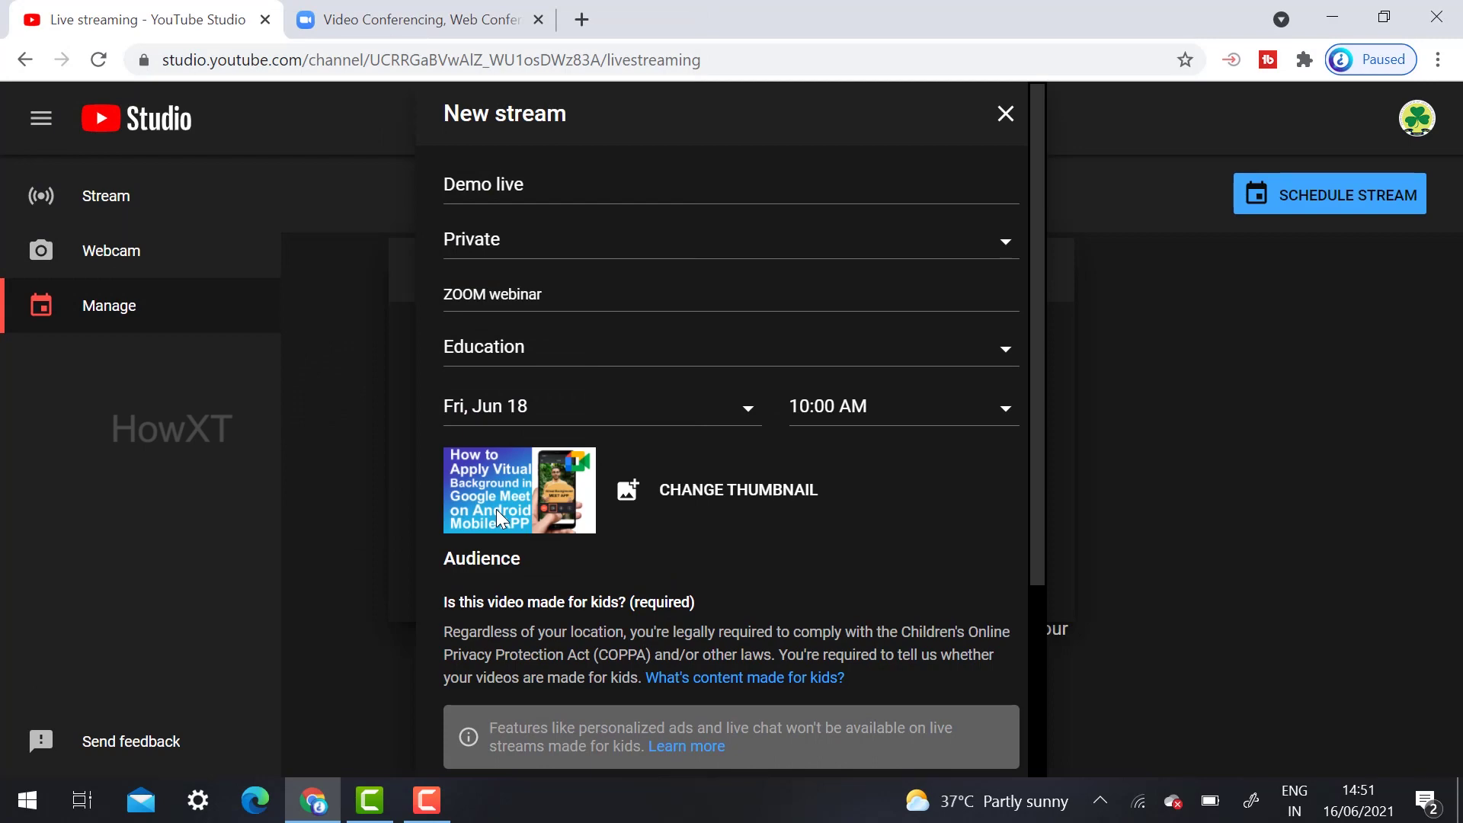
Mark the stream 'No, it's not made for kids' and create it
scroll(608, 533, "down", 3)
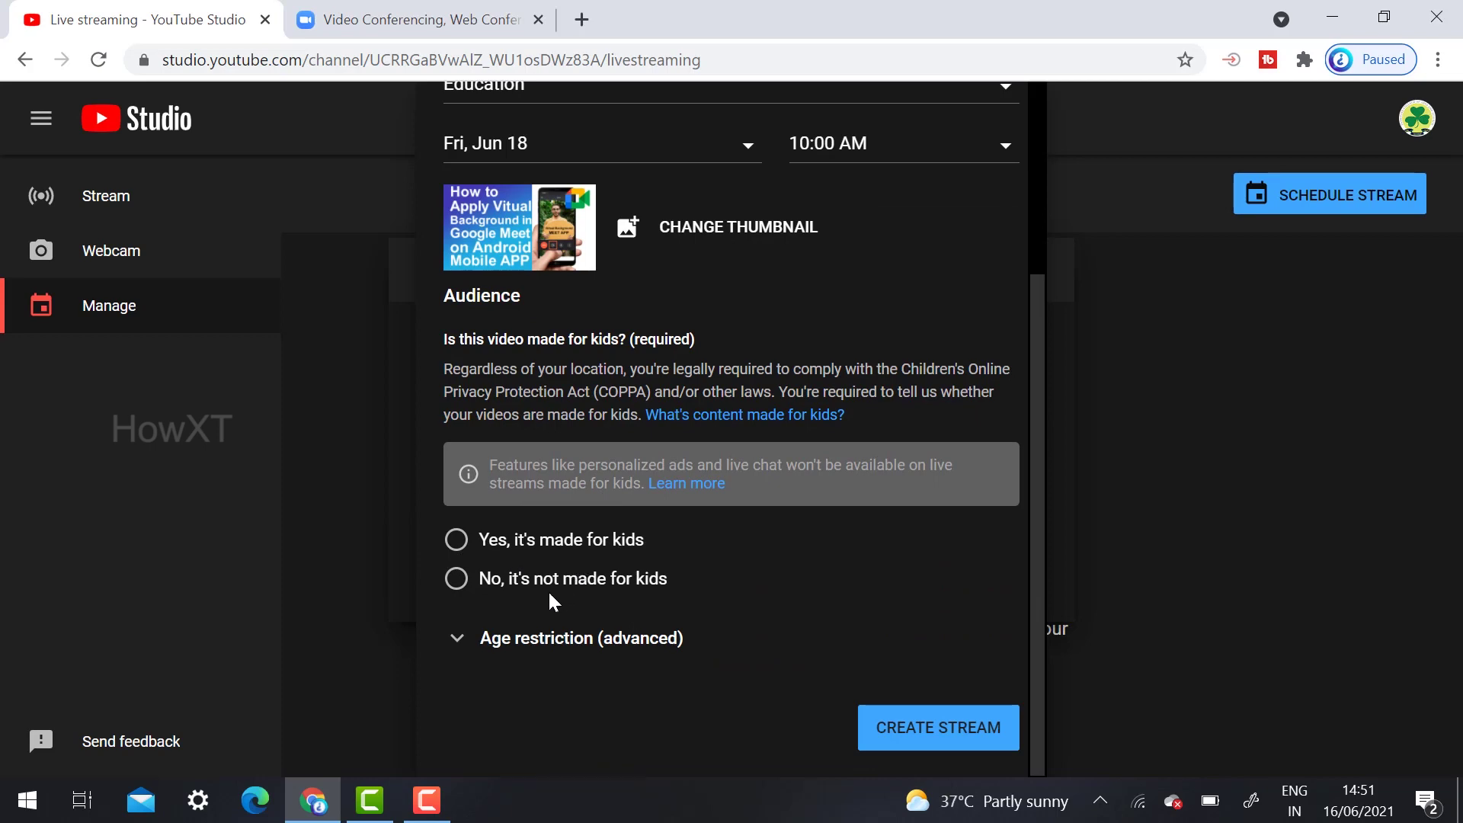
left_click(489, 579)
scroll(598, 534, "up", 3)
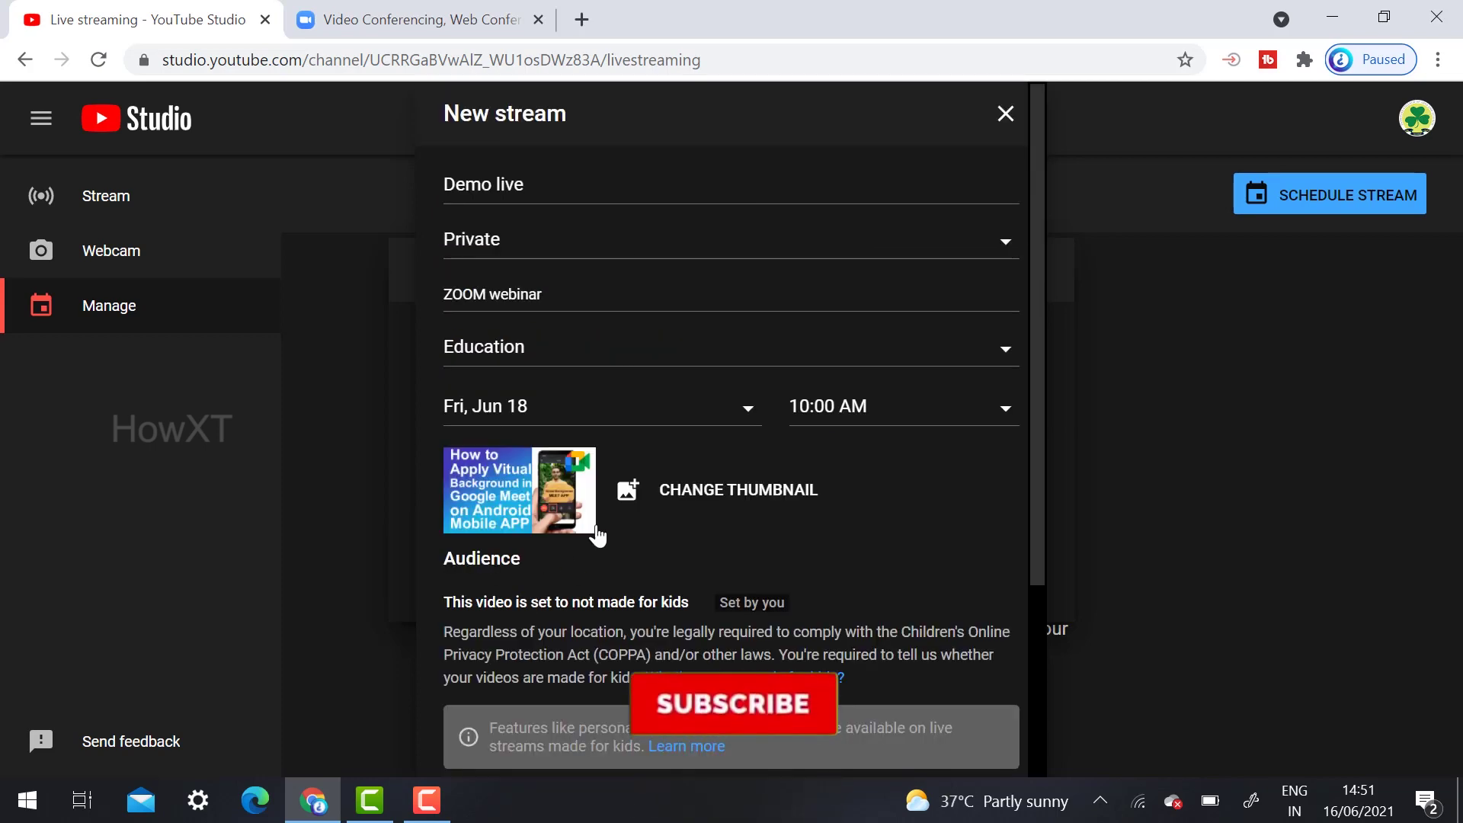
scroll(598, 536, "down", 3)
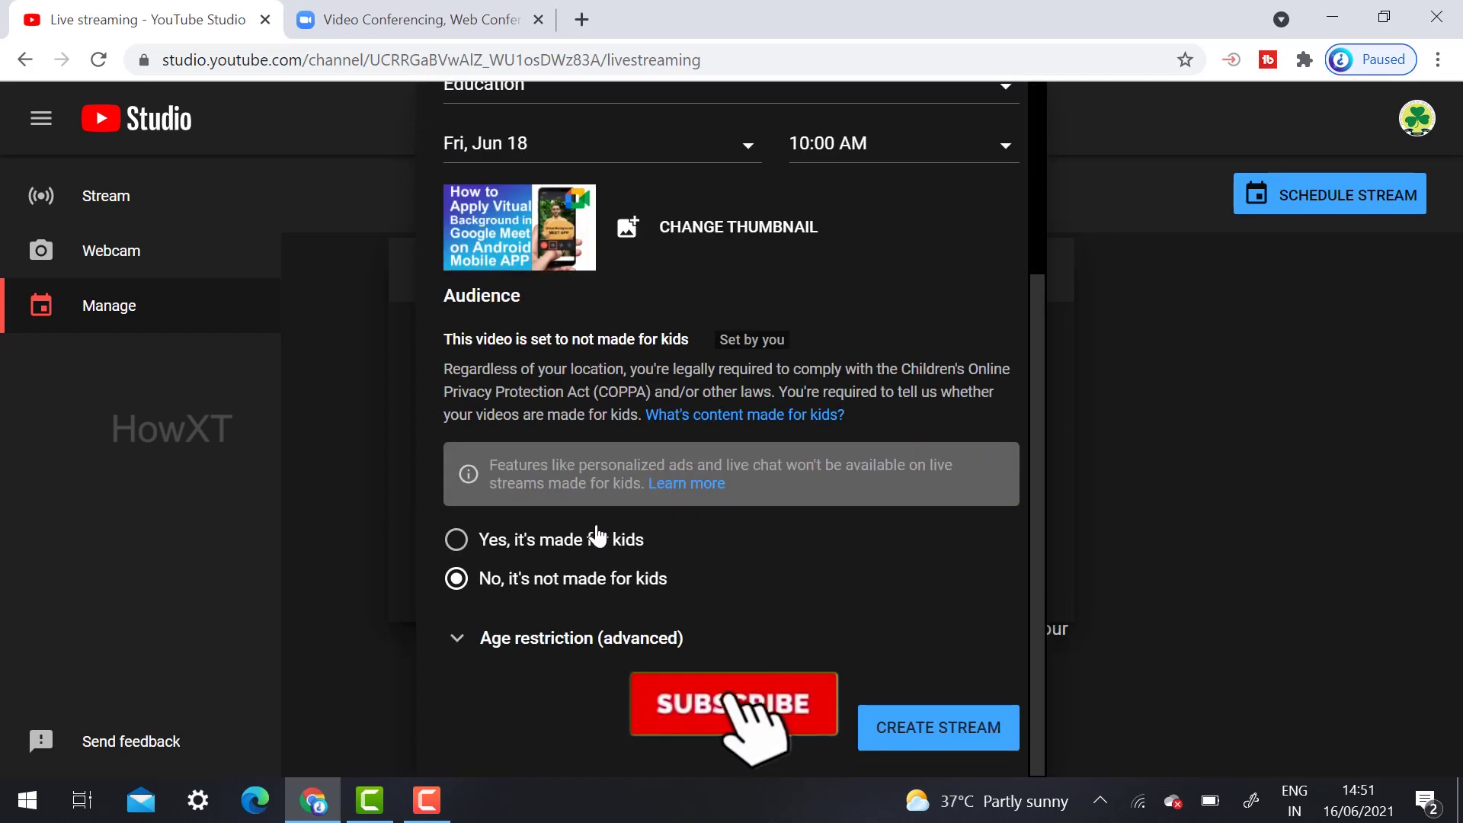
left_click(958, 744)
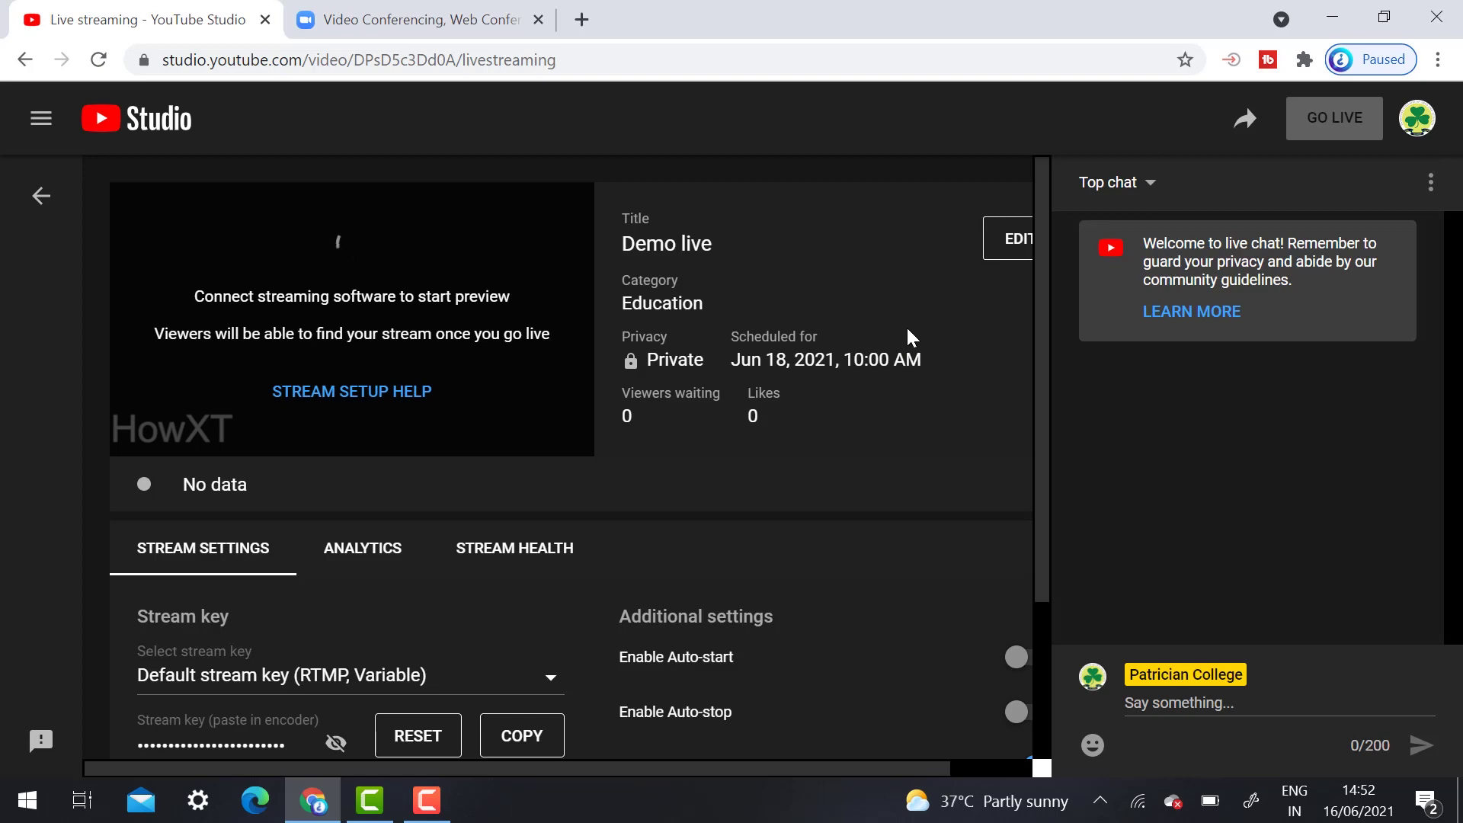
Copy the Demo live video link from the Share dialog, then open a new browser tab
scroll(915, 324, "down", 2)
scroll(762, 372, "up", 2)
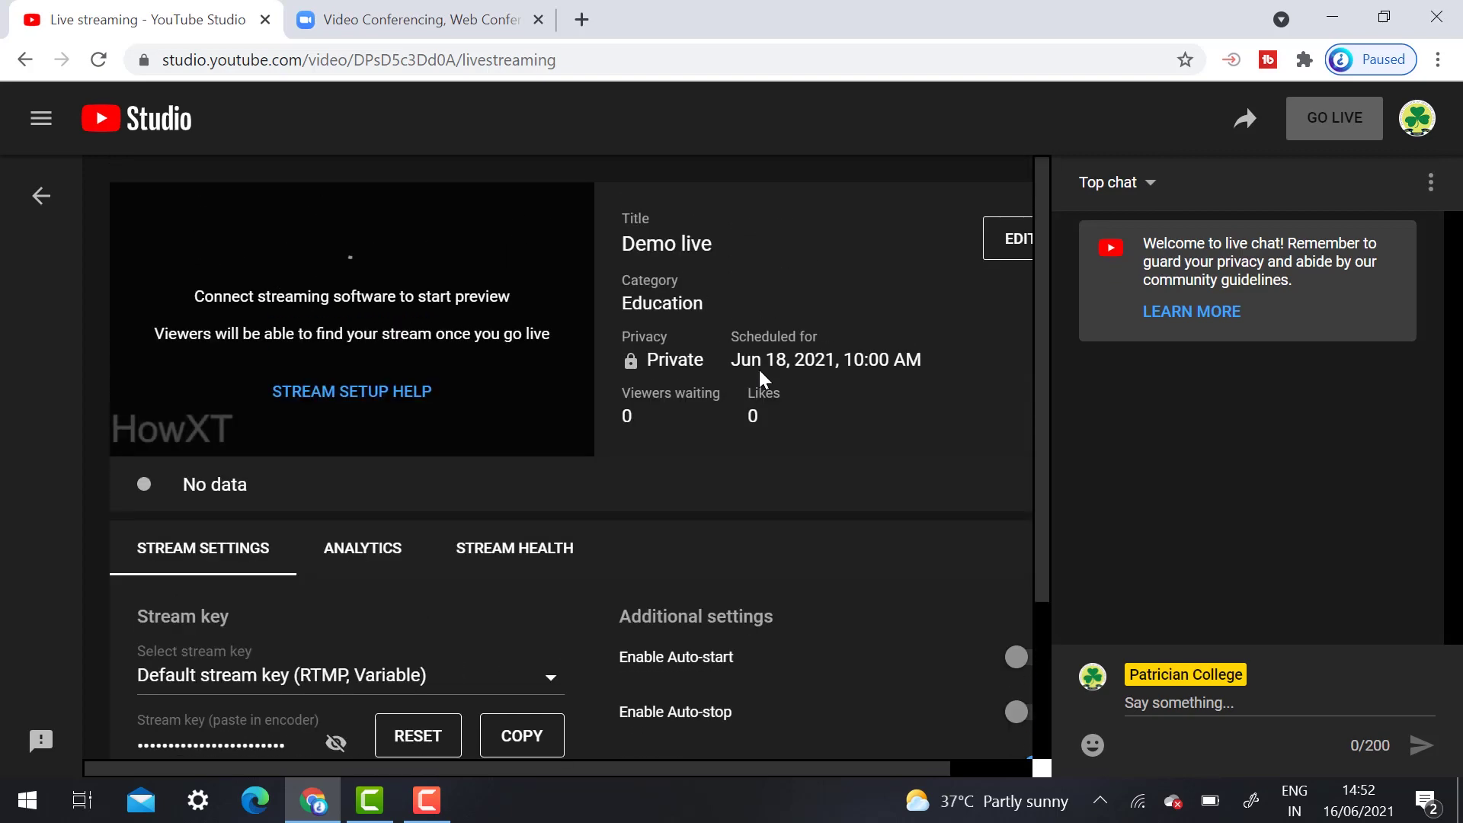
left_click(1246, 122)
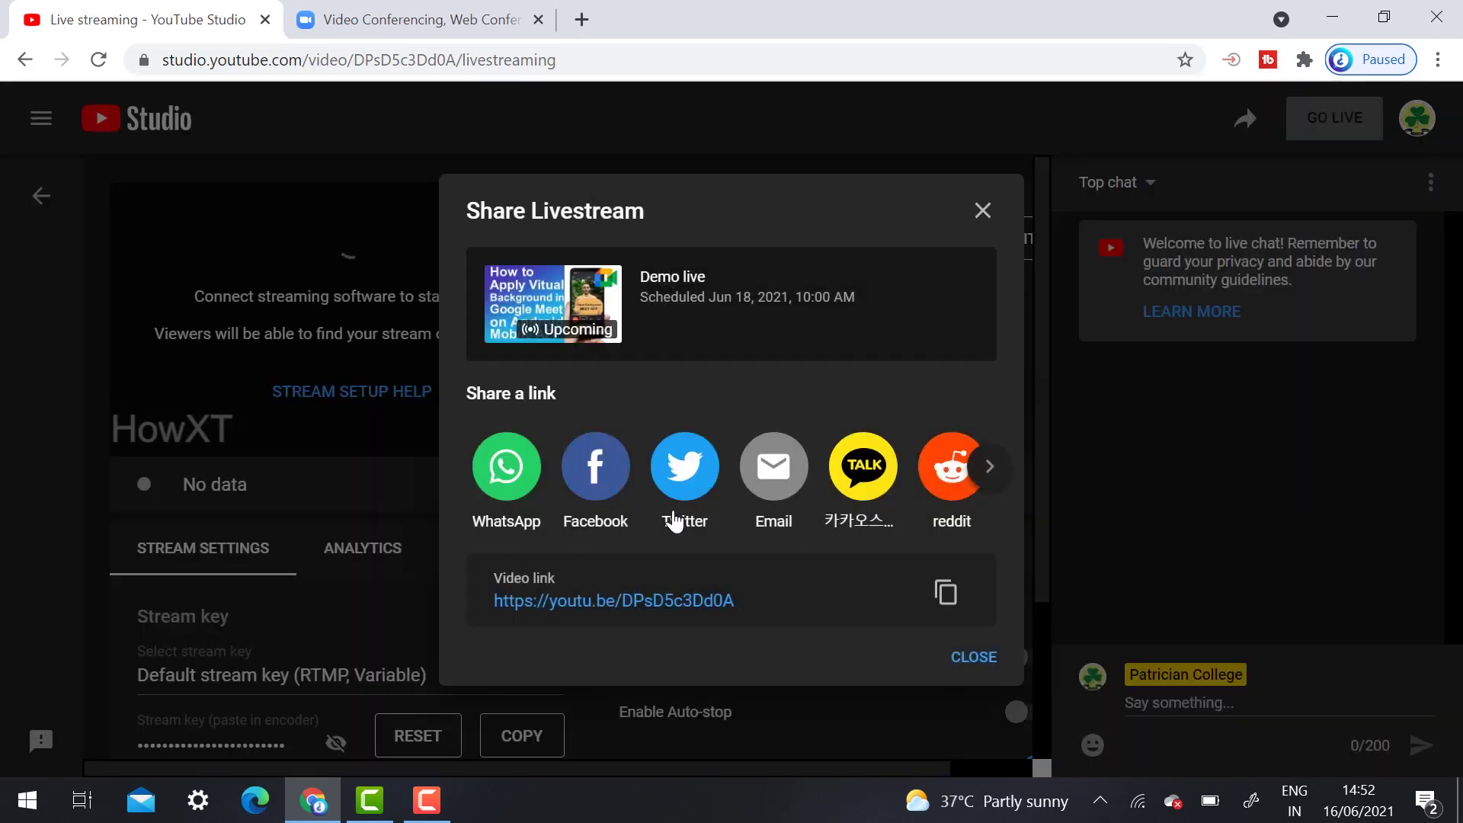
left_click(945, 593)
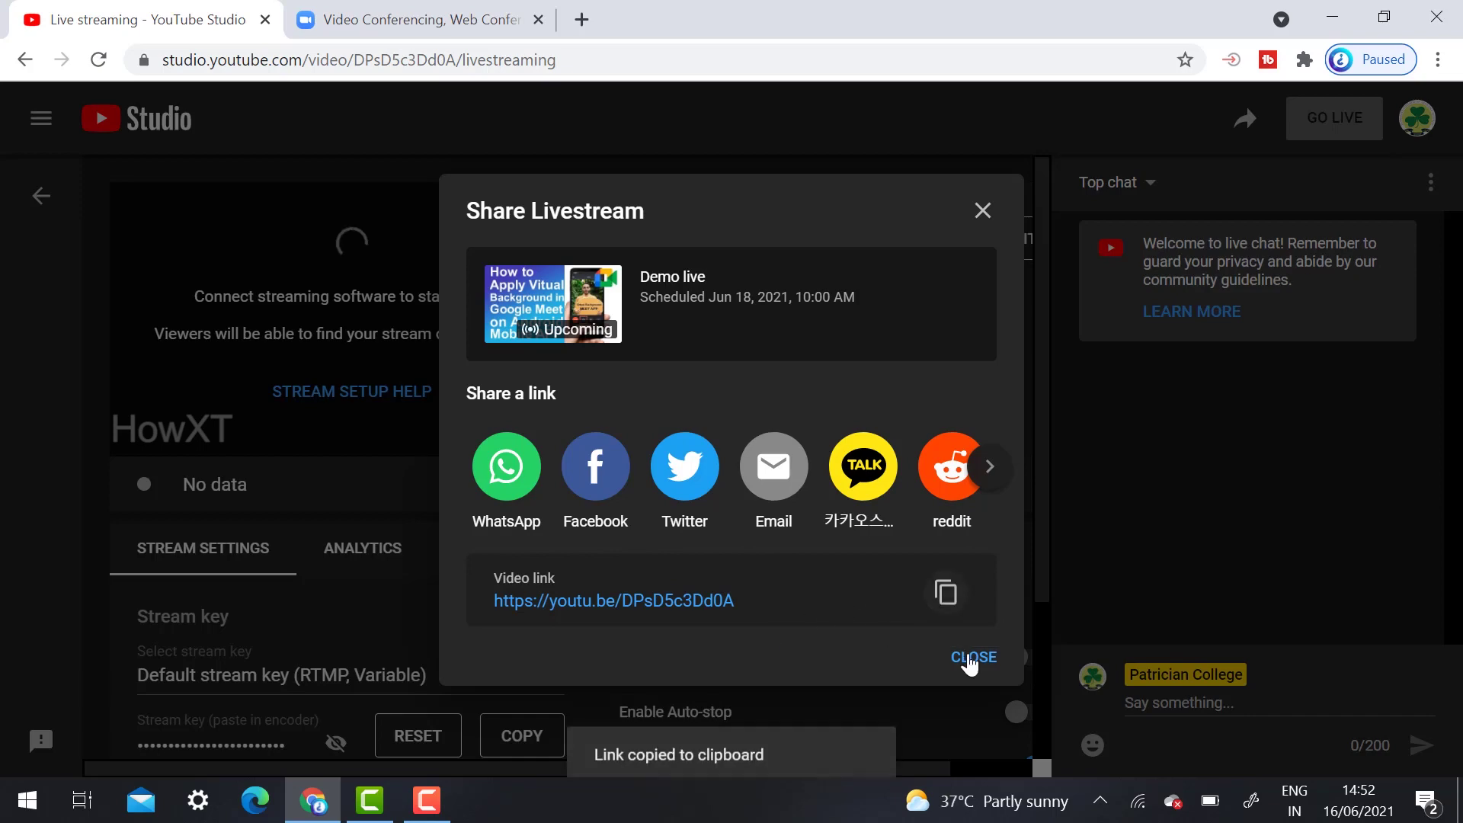
left_click(970, 660)
left_click(586, 16)
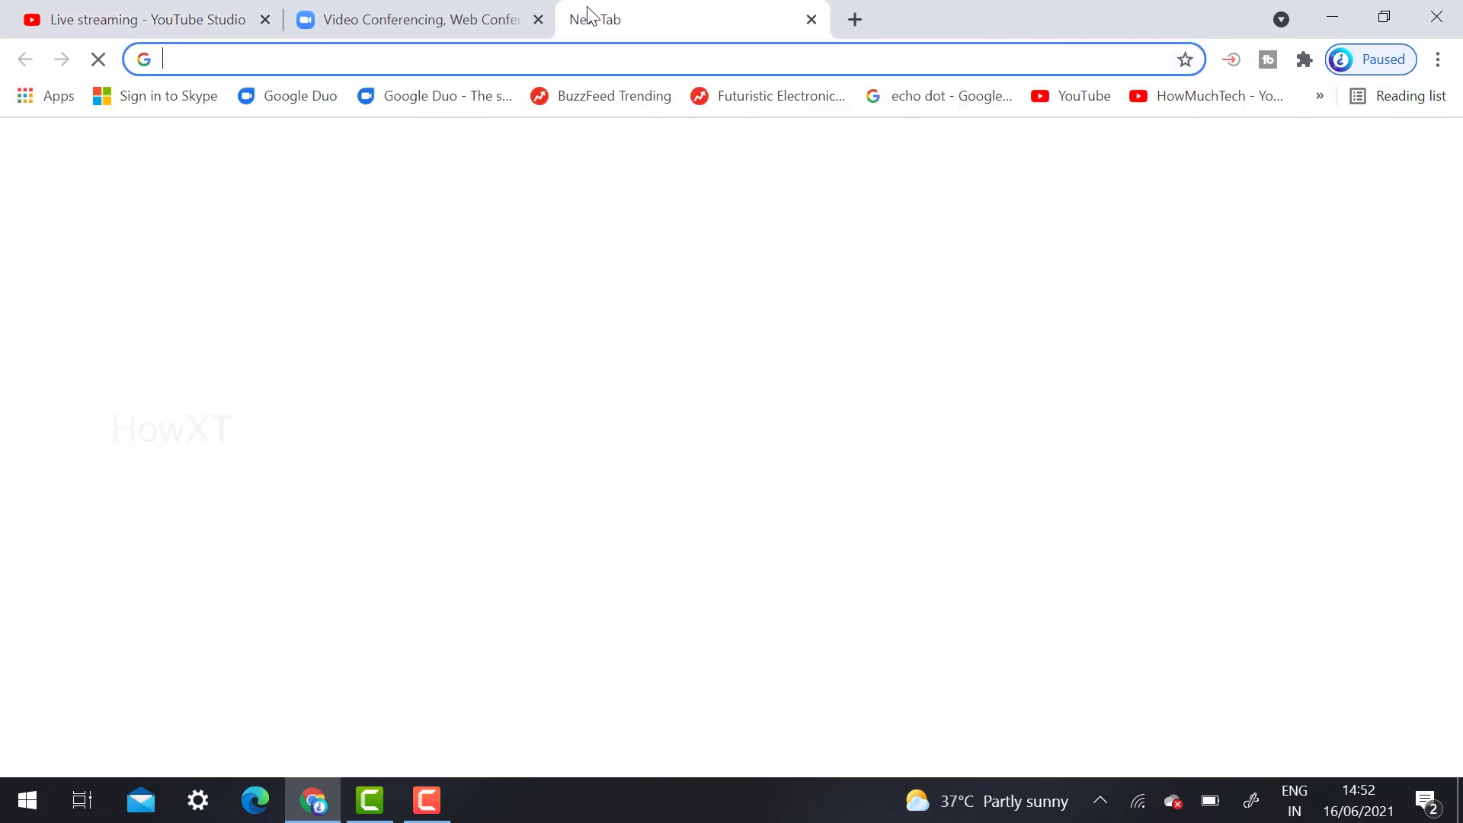
Load the pasted stream link to check the Demo live watch page, then close that tab
key("ctrl+v")
key("Return")
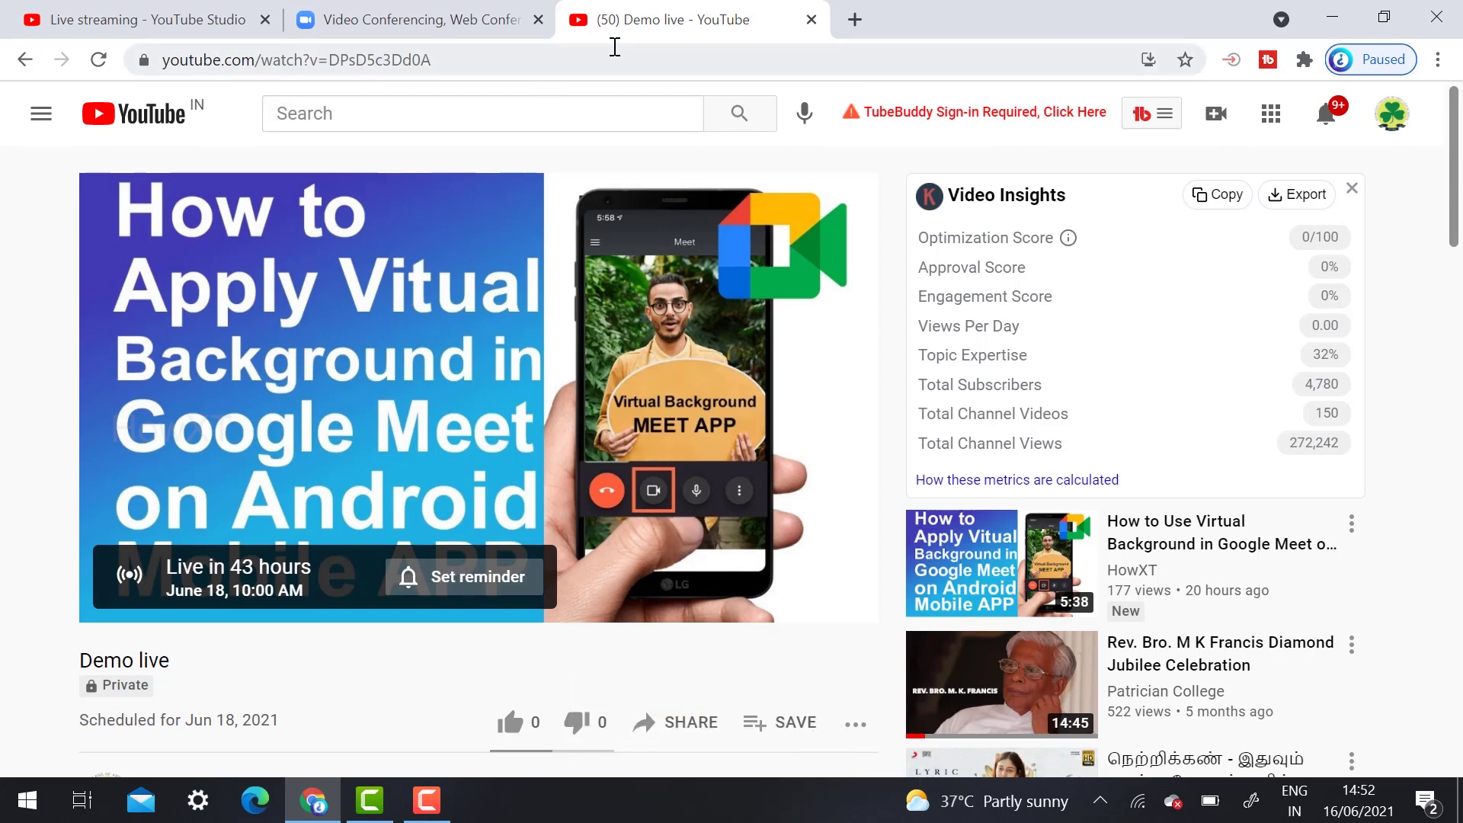
left_click(812, 19)
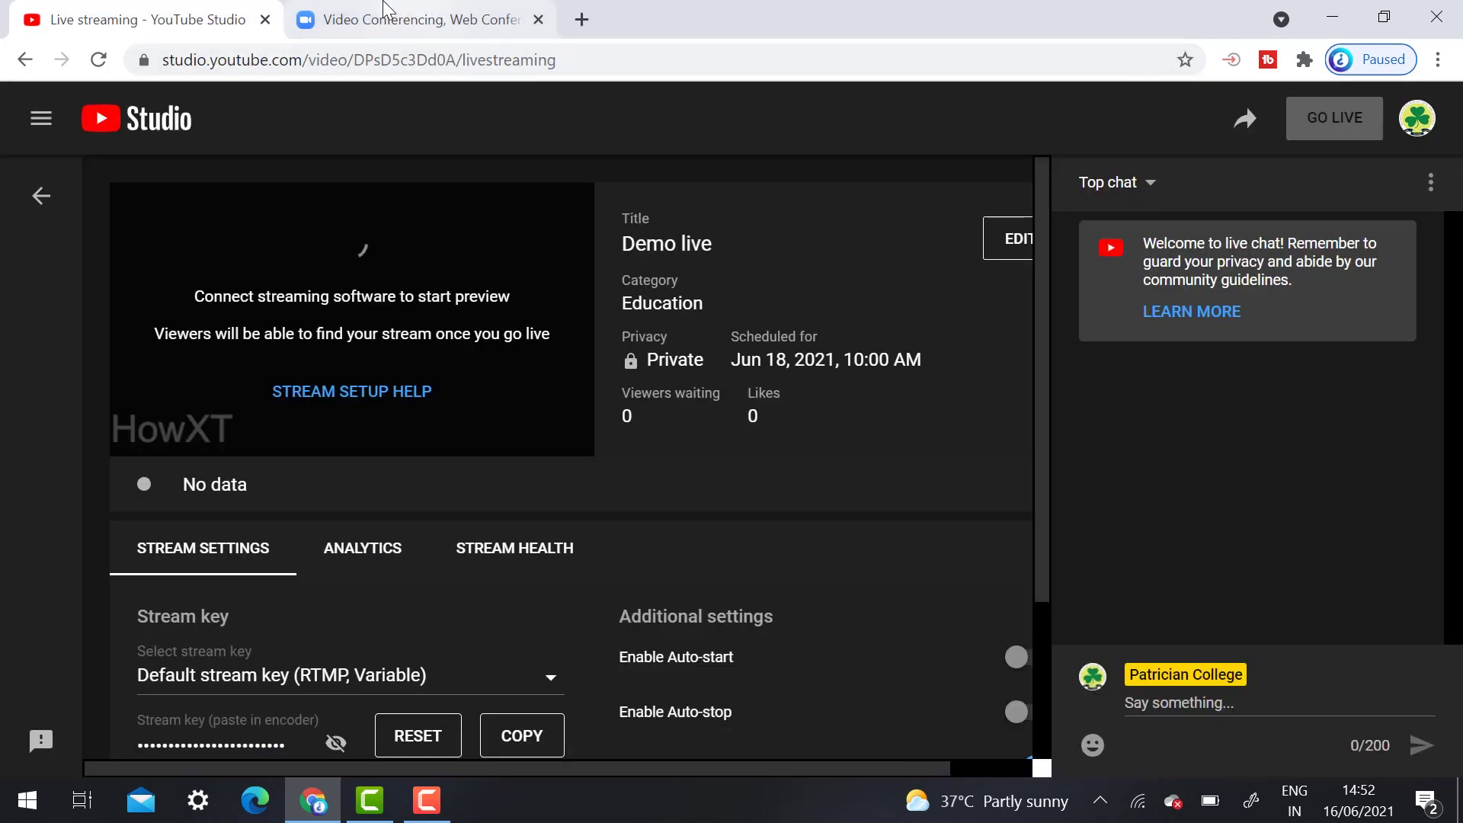